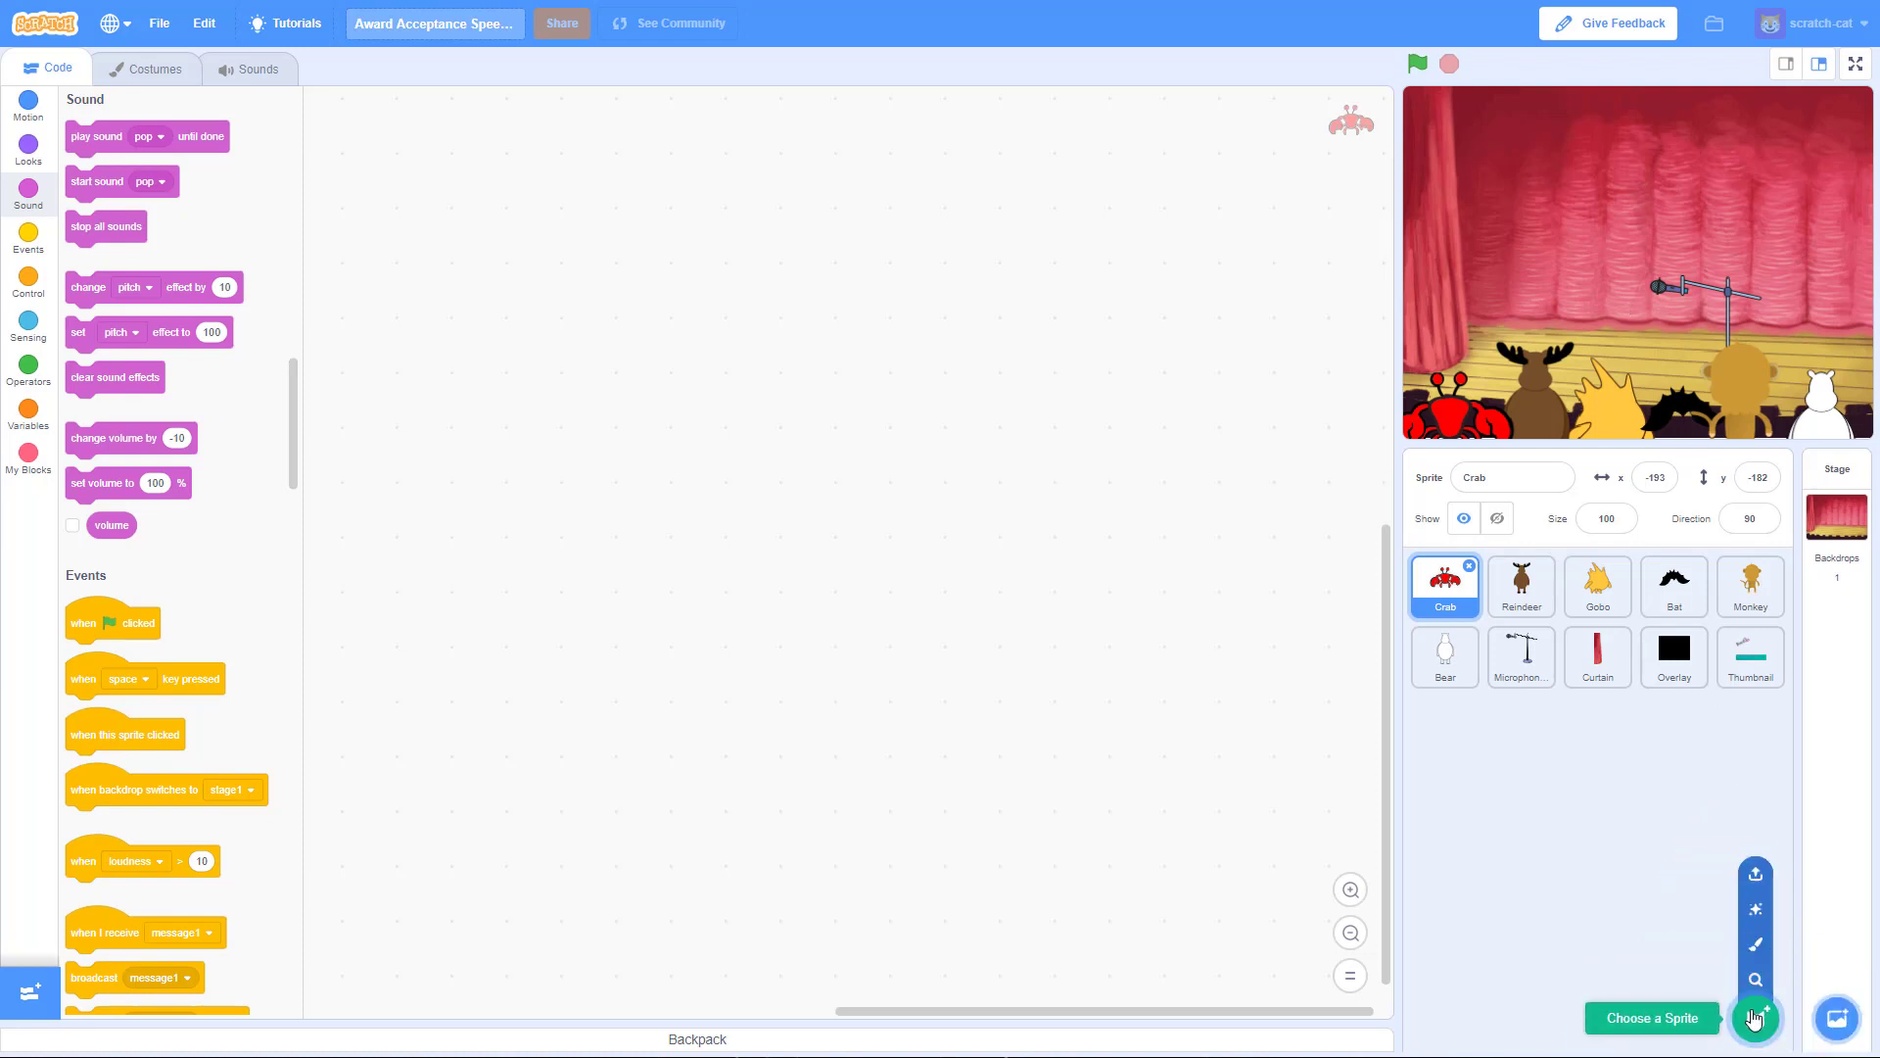
- Add Penguin 2 from the Animals category of the sprite library
left_click(1755, 1018)
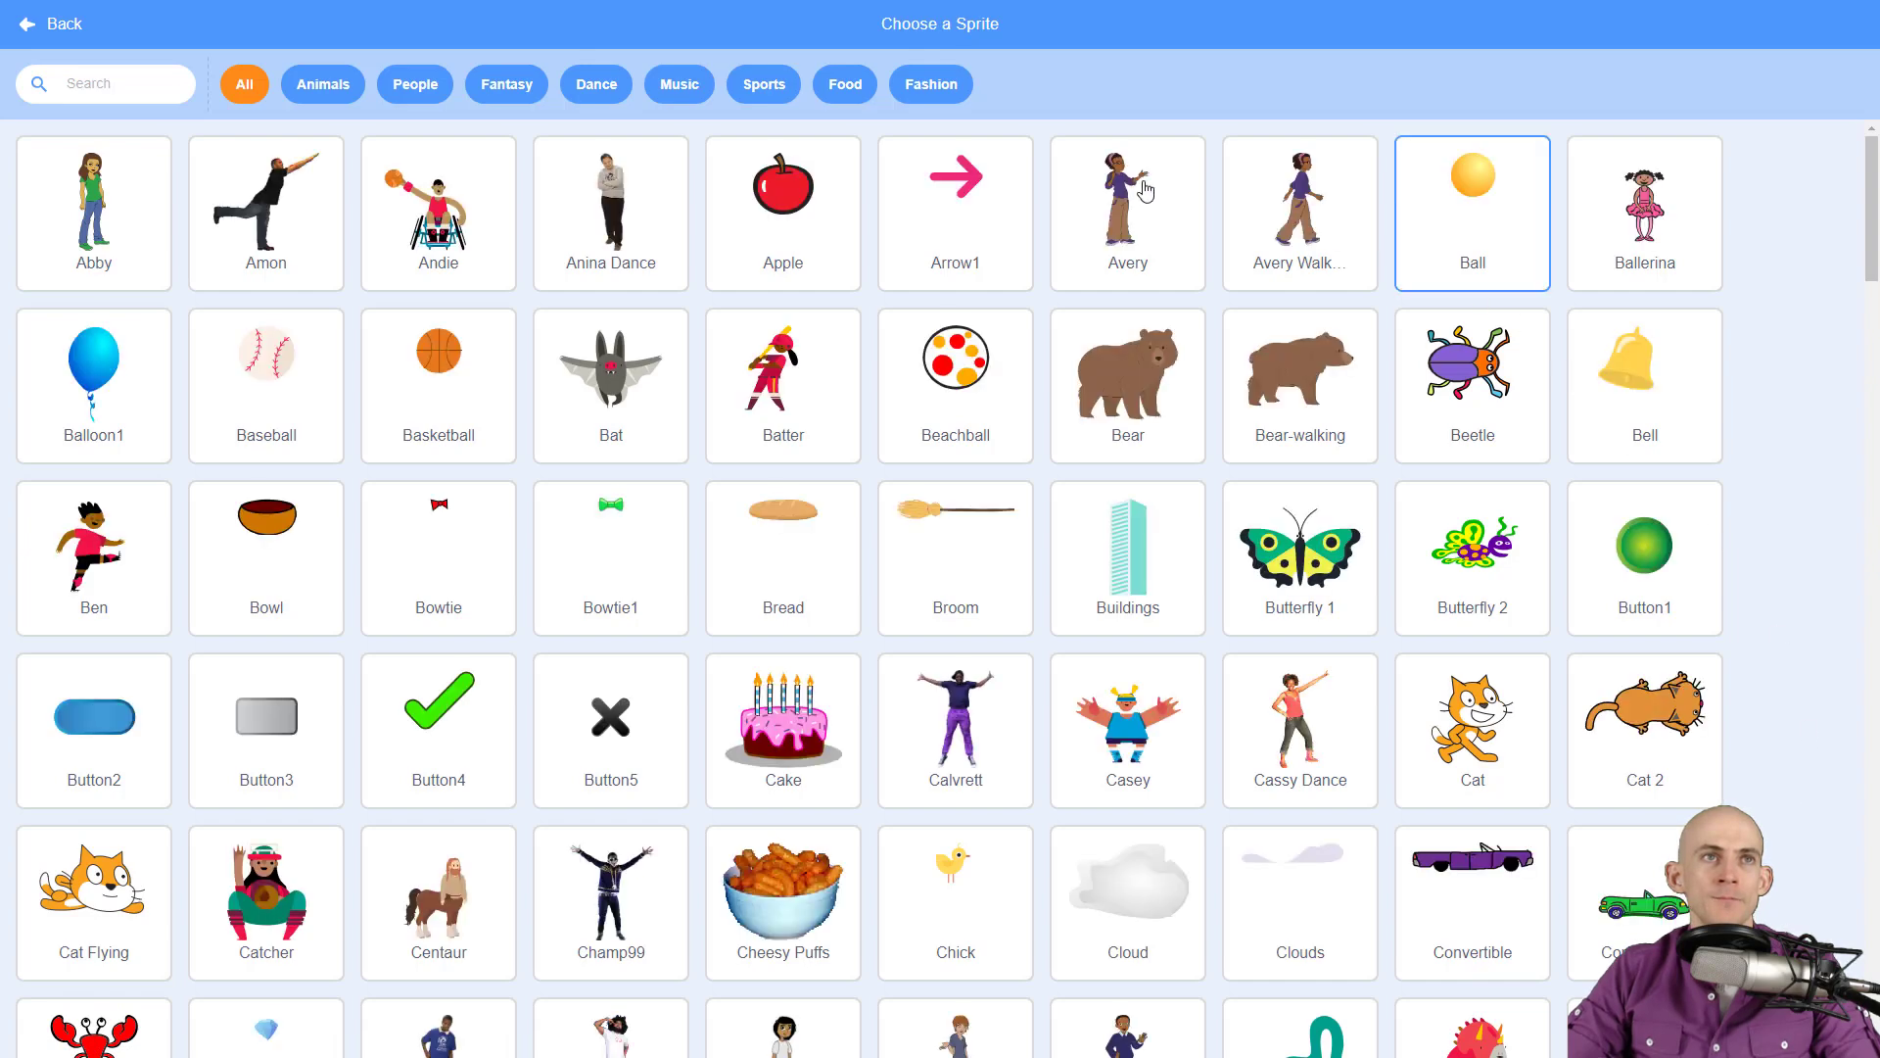
left_click(313, 81)
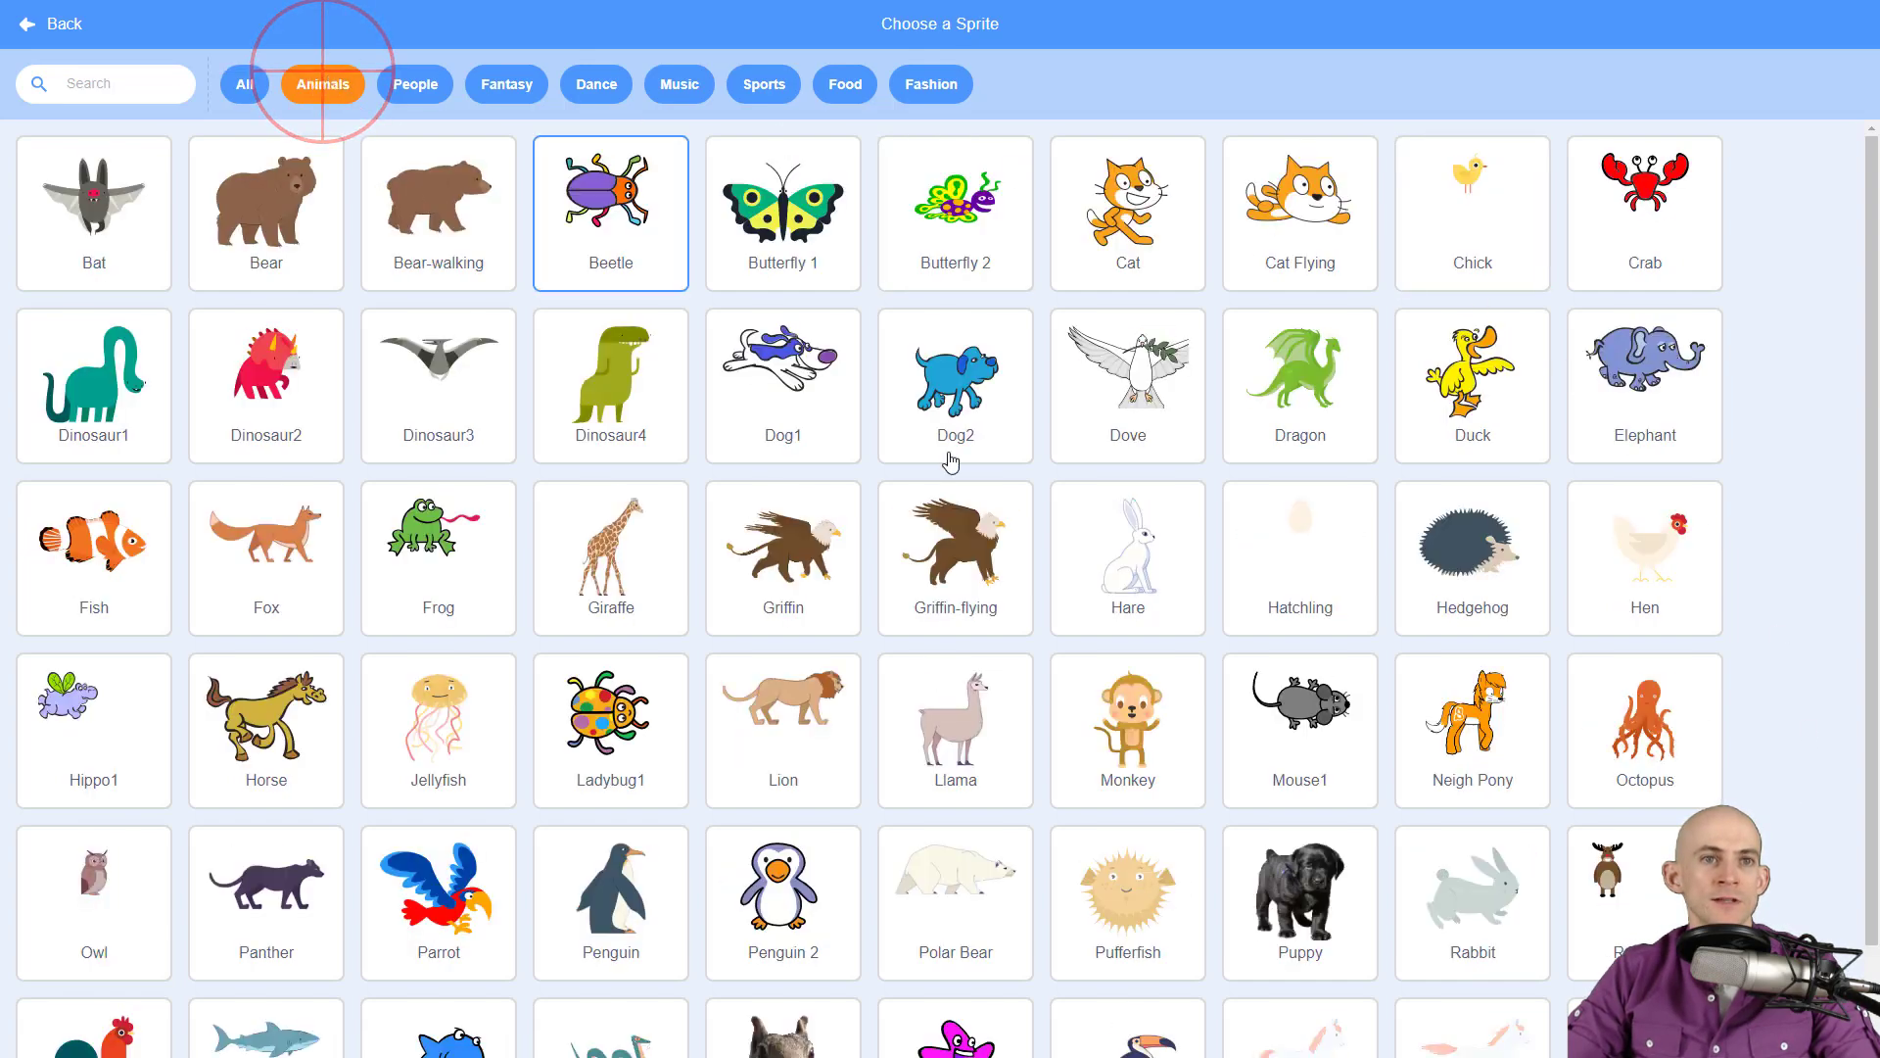
left_click(786, 908)
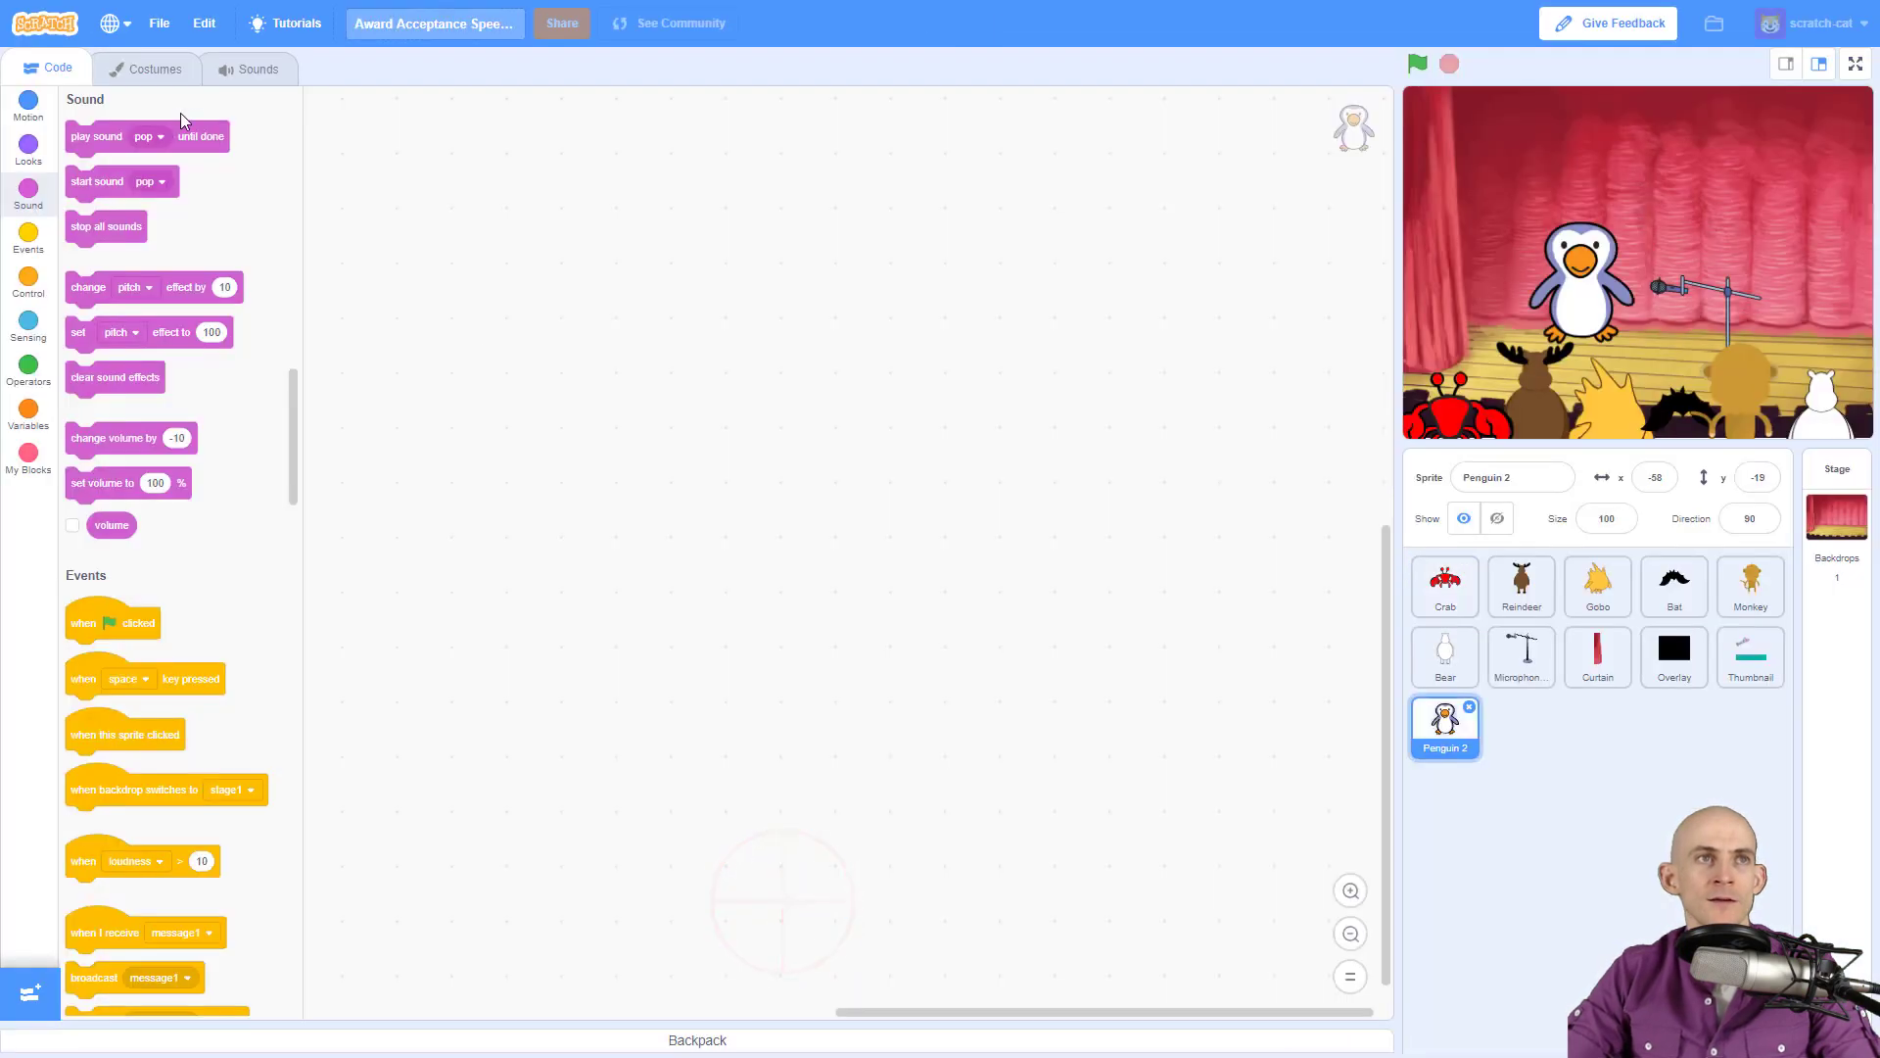
- Delete the extra side-view costumes, leaving only penguin2-a
left_click(154, 71)
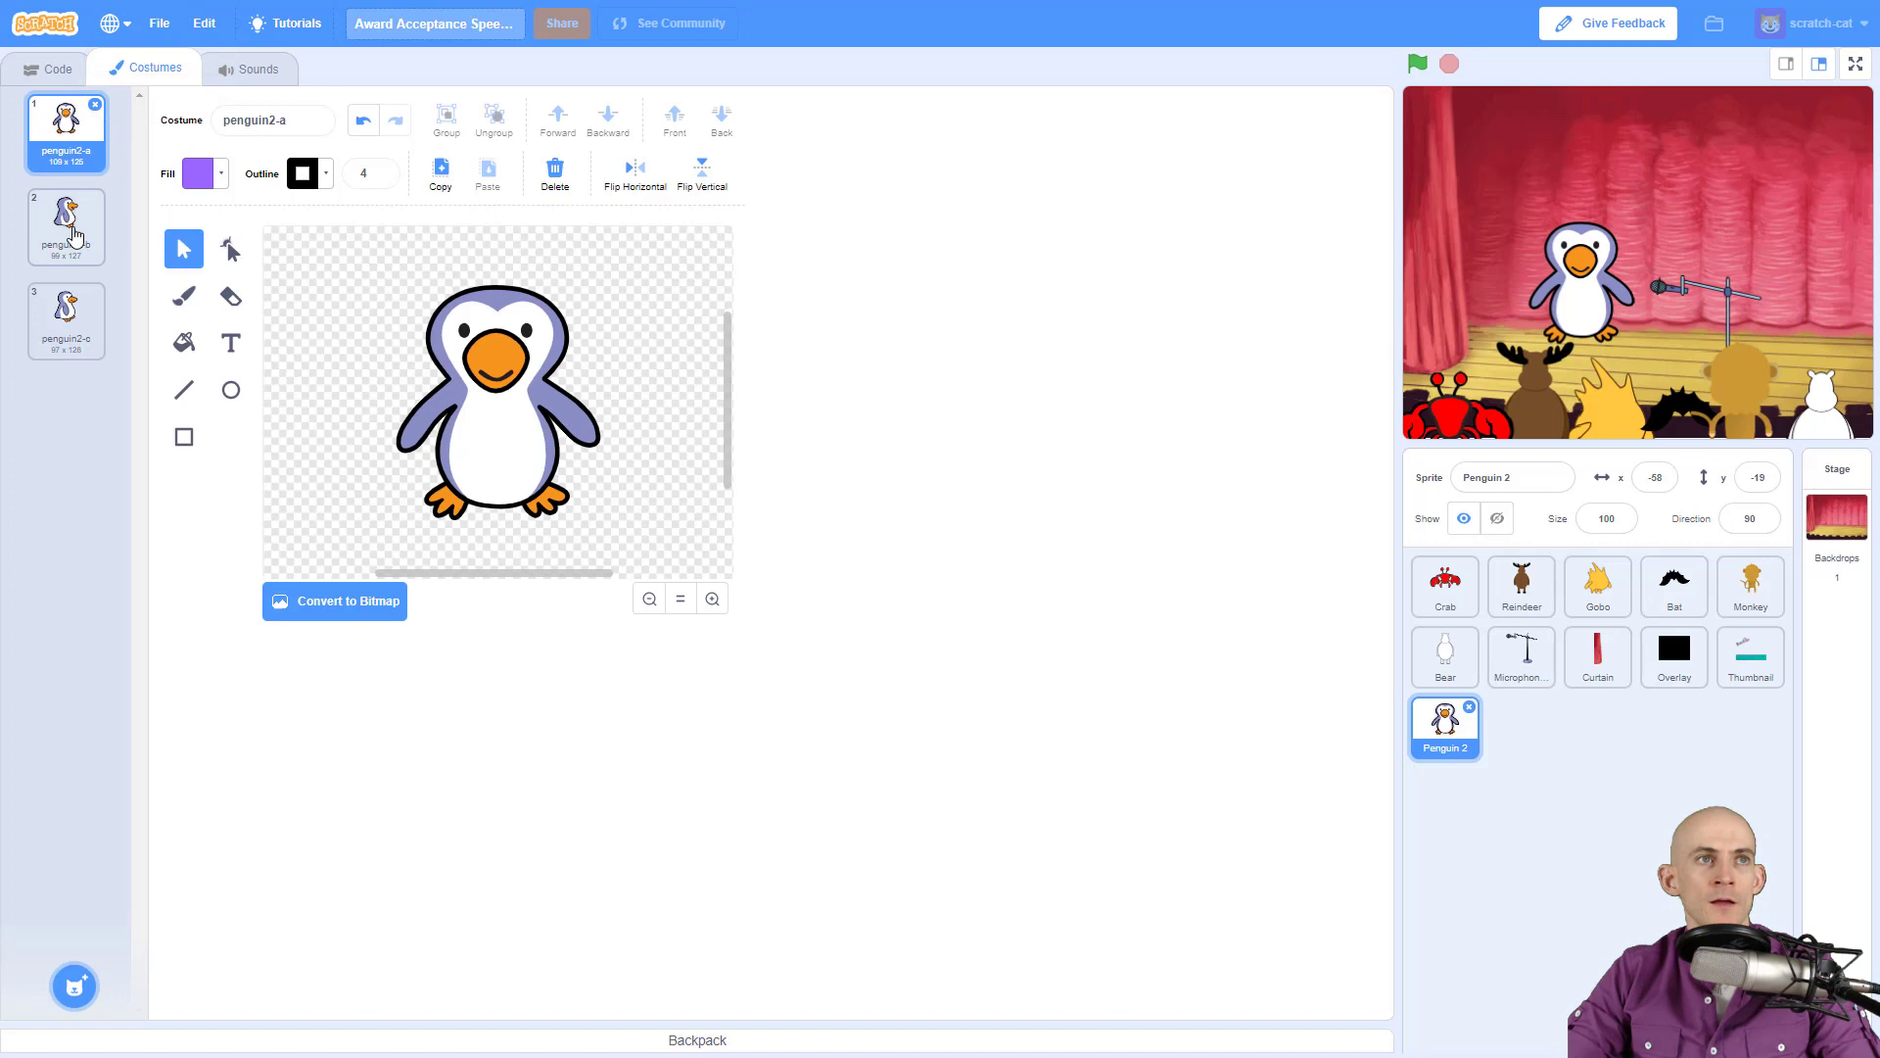
left_click(74, 236)
mouse_move(68, 221)
left_mouse_down()
mouse_move(93, 211)
mouse_move(46, 146)
left_mouse_up()
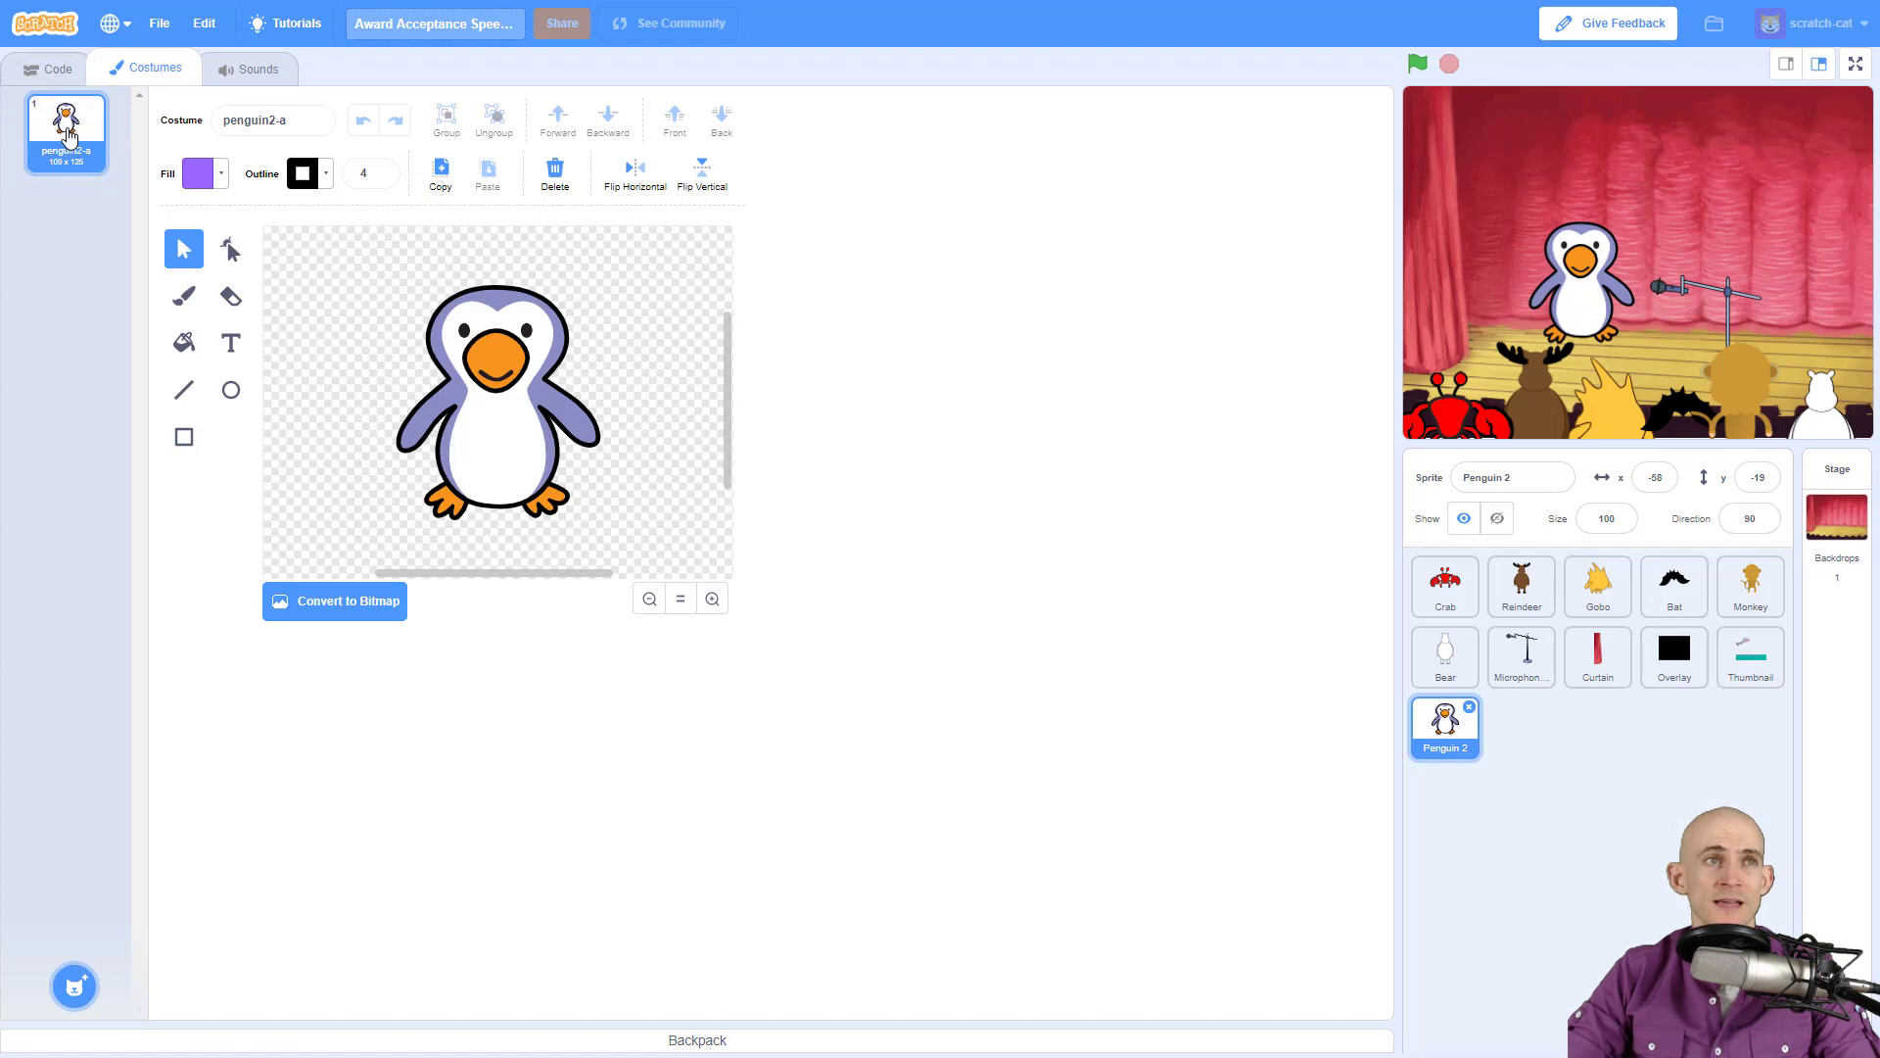
- Duplicate penguin2-a and name the copy 'back'
right_click(67, 136)
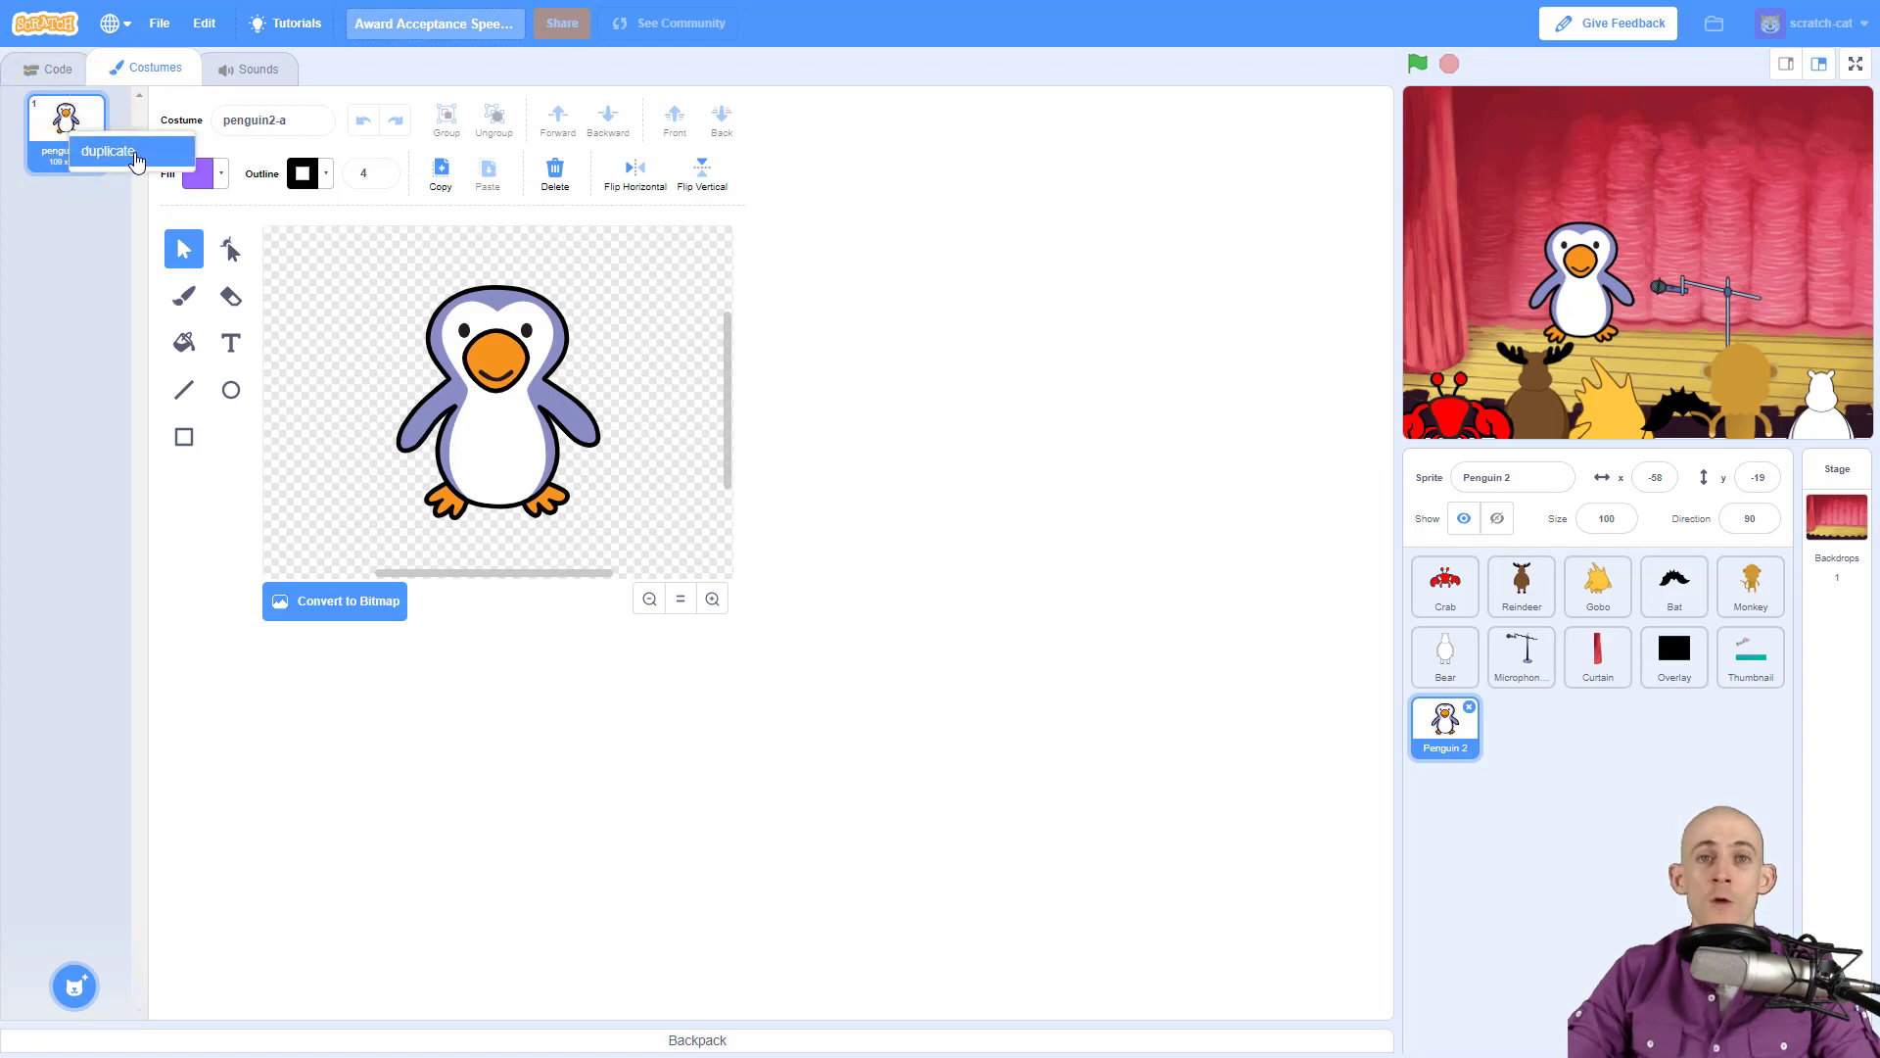
left_click(113, 152)
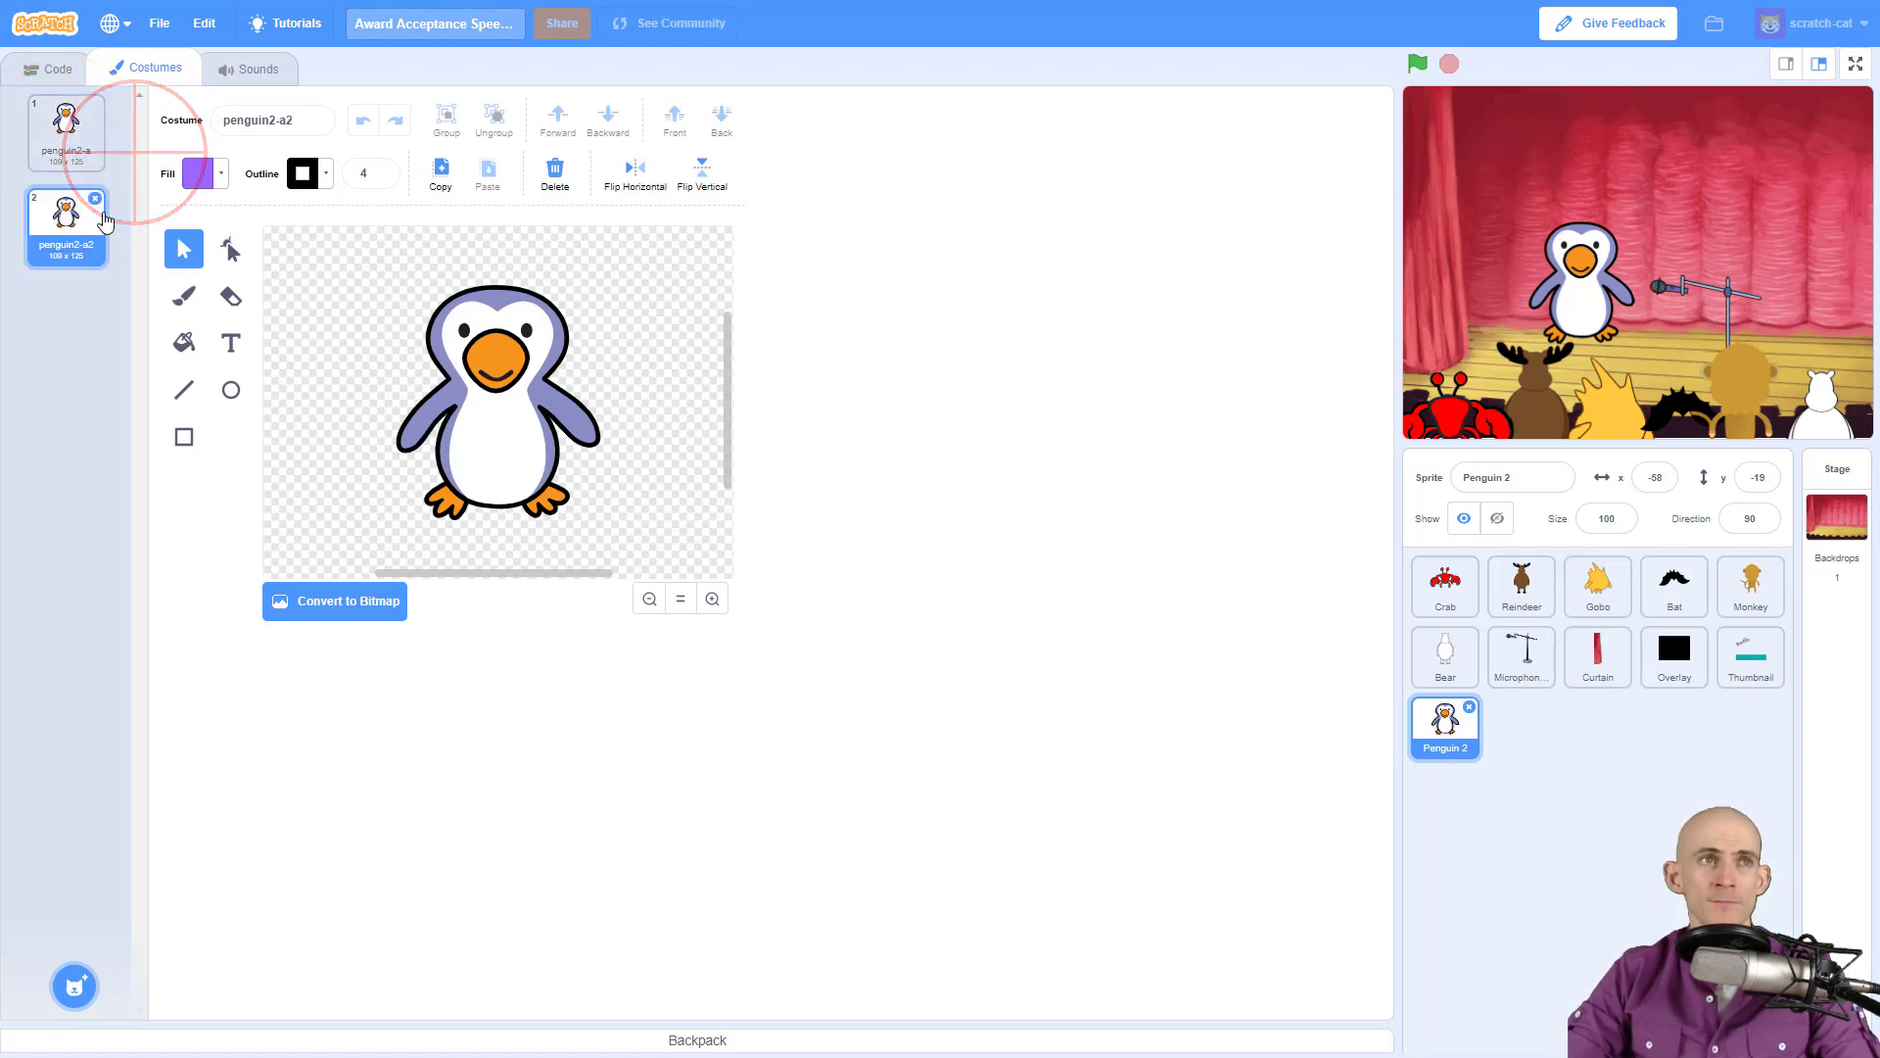
left_click(245, 123)
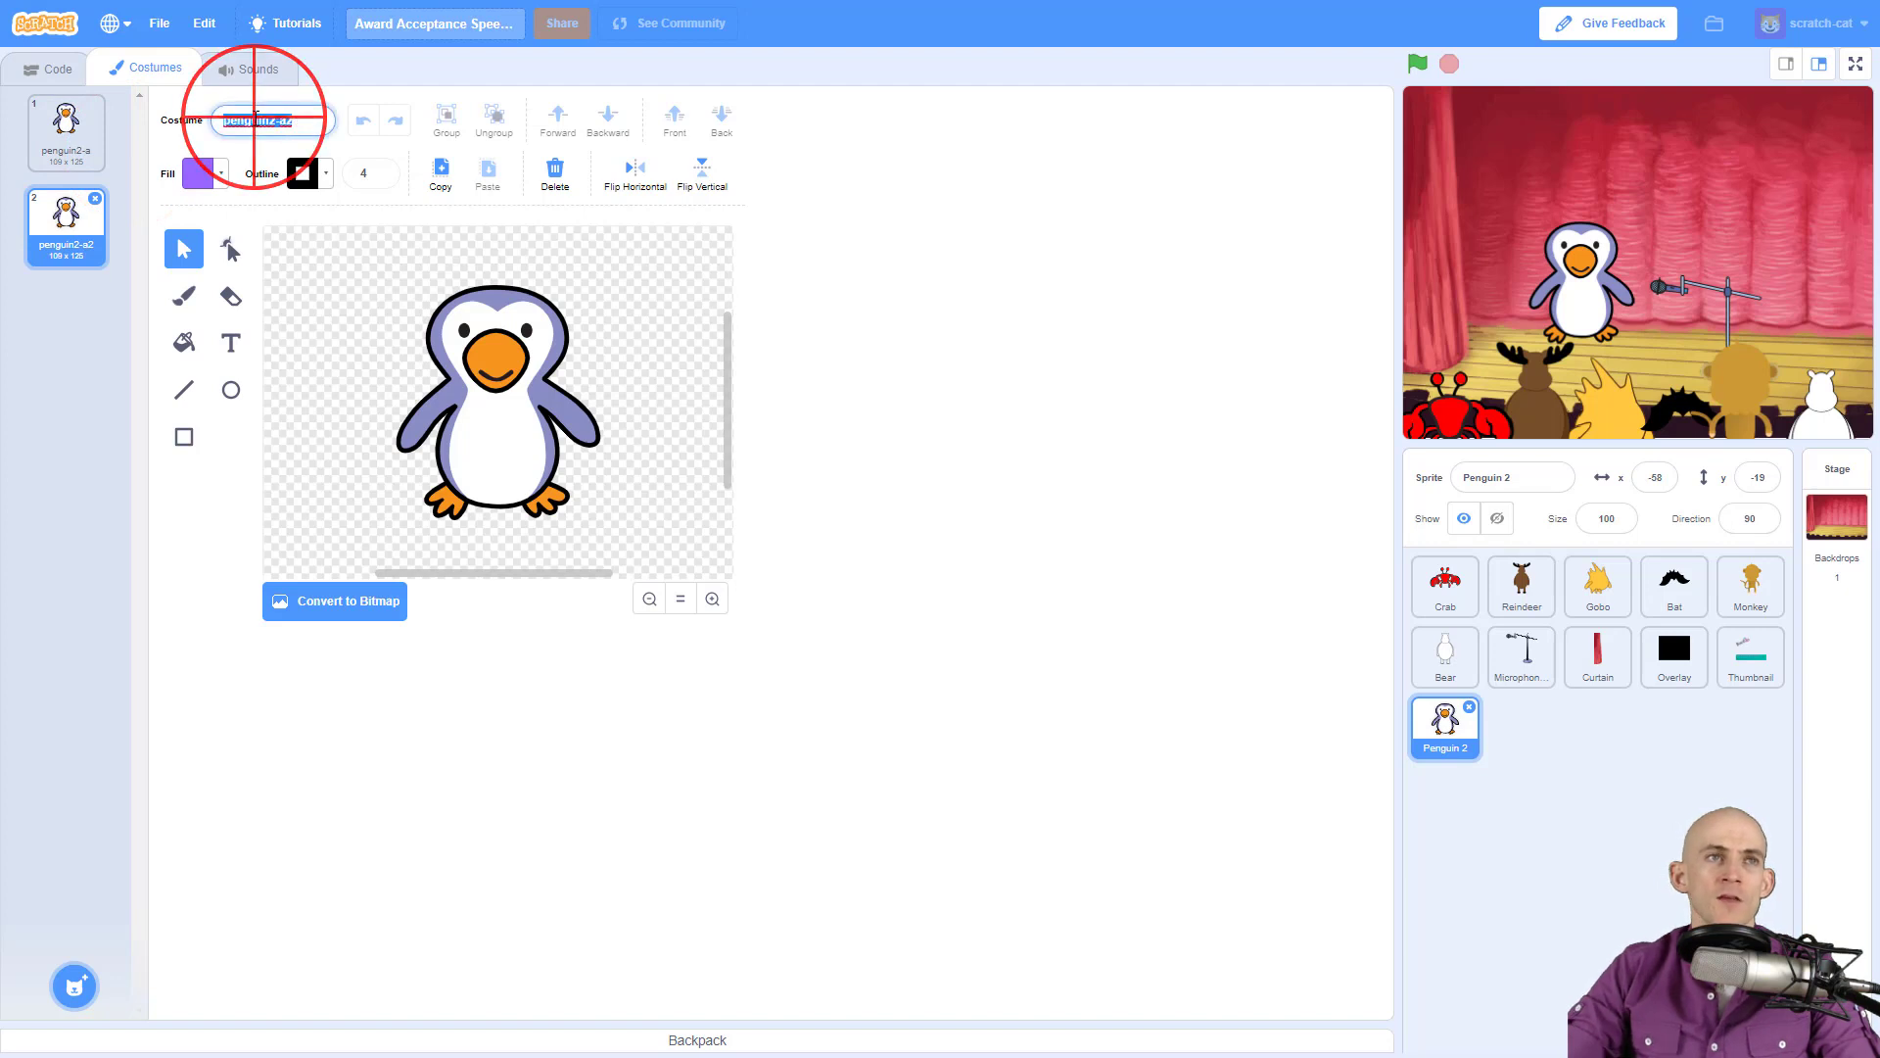
type("back")
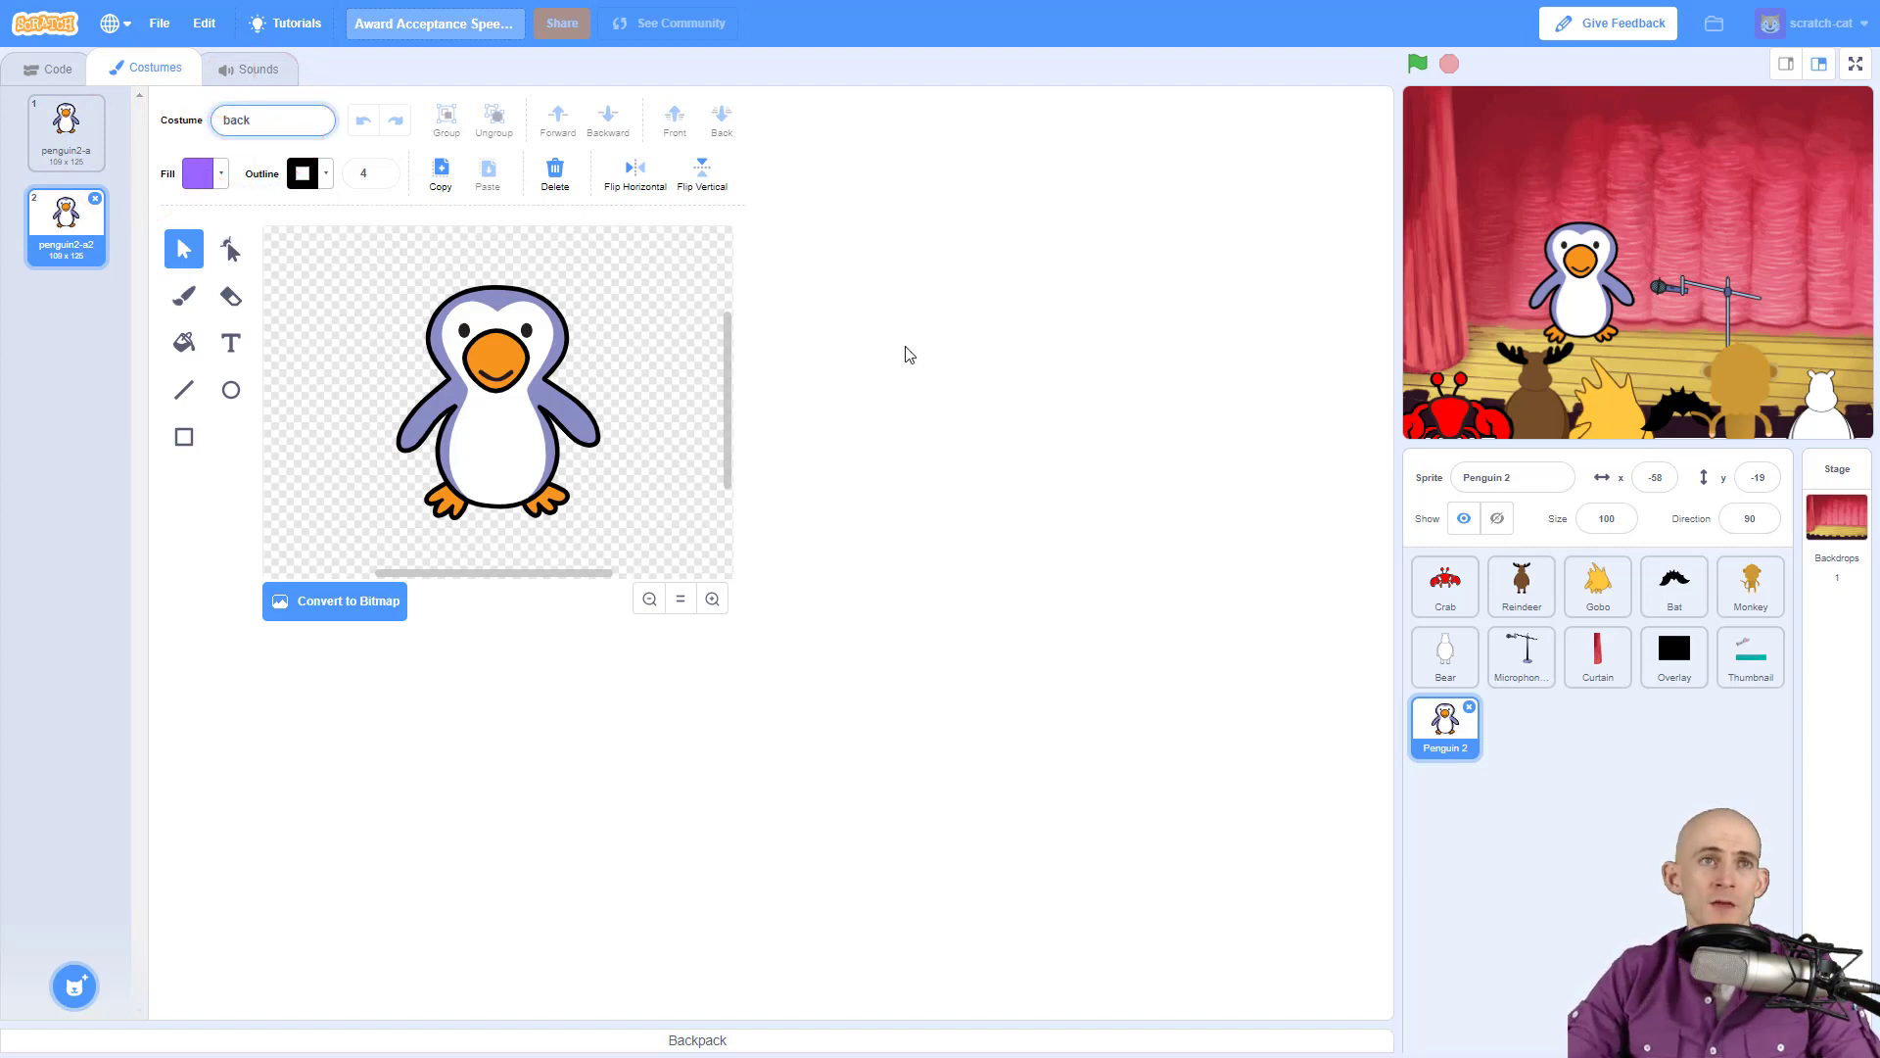
left_click(850, 316)
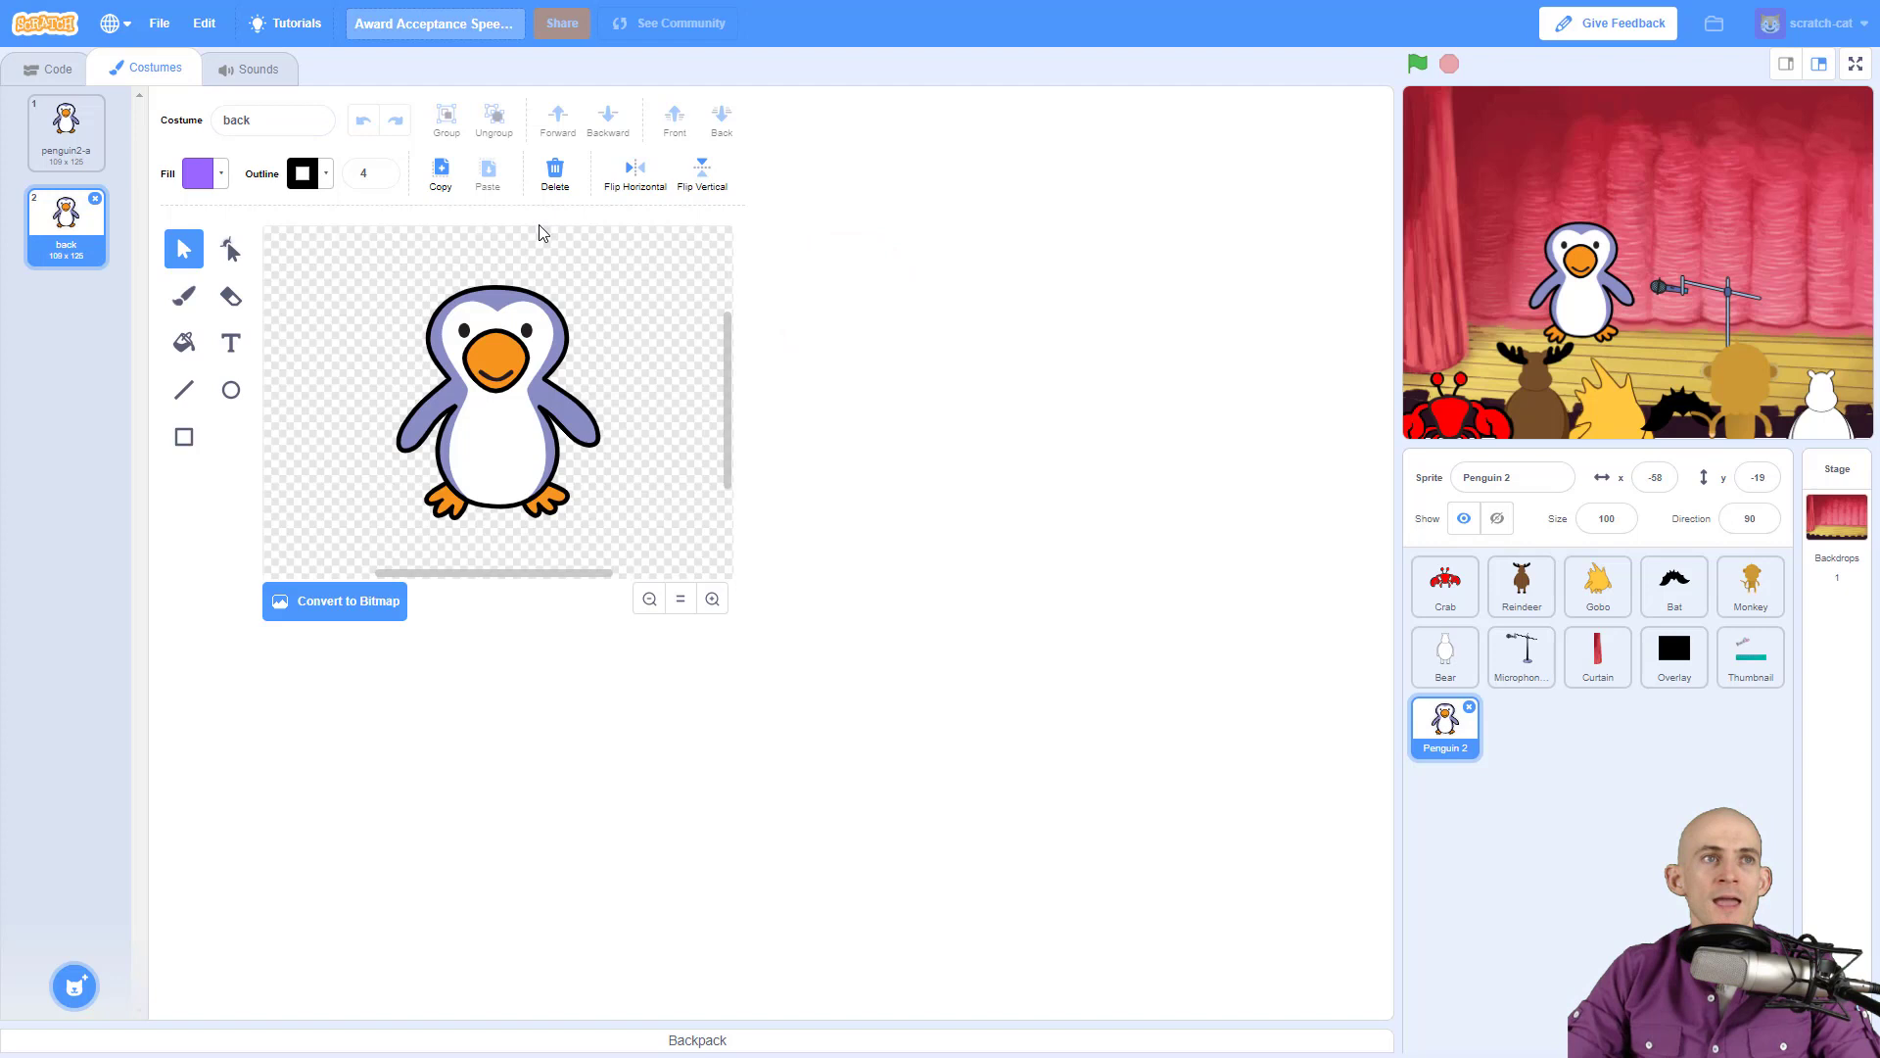
- Set the Fill colour to the penguin's lavender, sampled from its head with the eyedropper
left_click(187, 347)
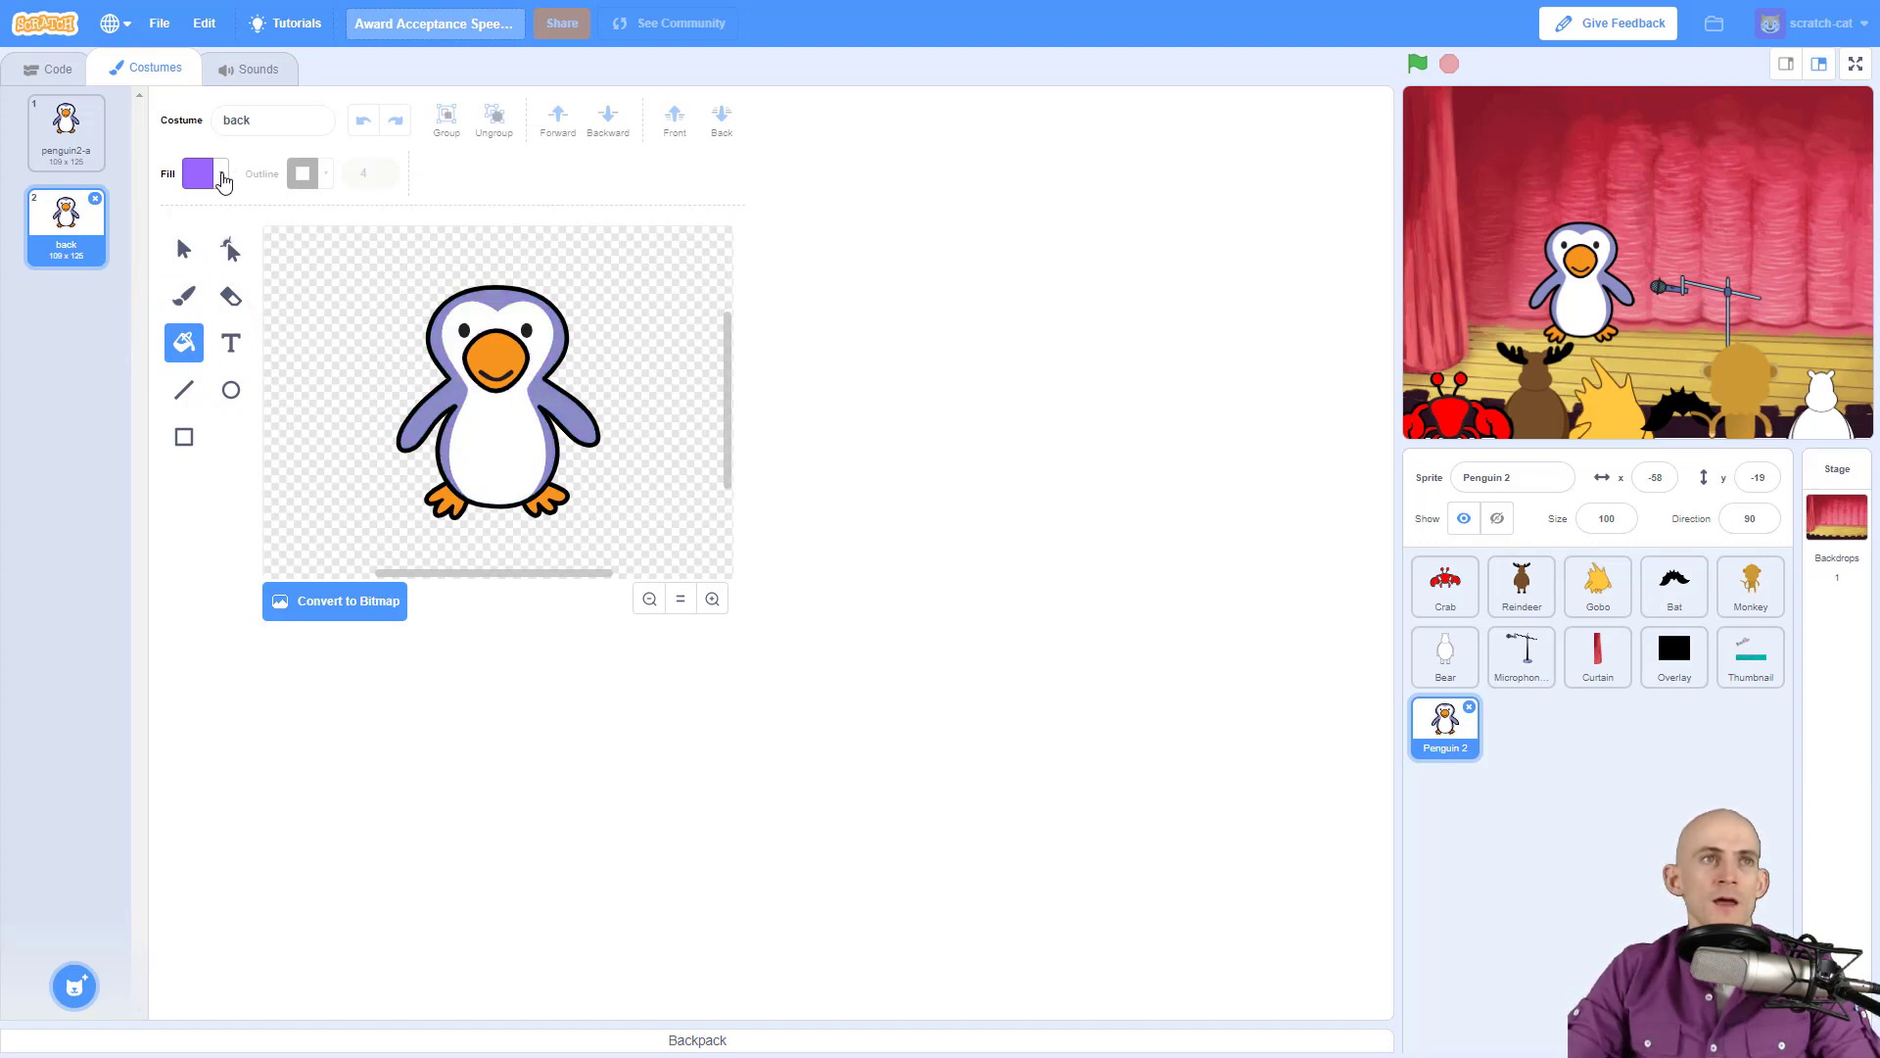
left_click(223, 180)
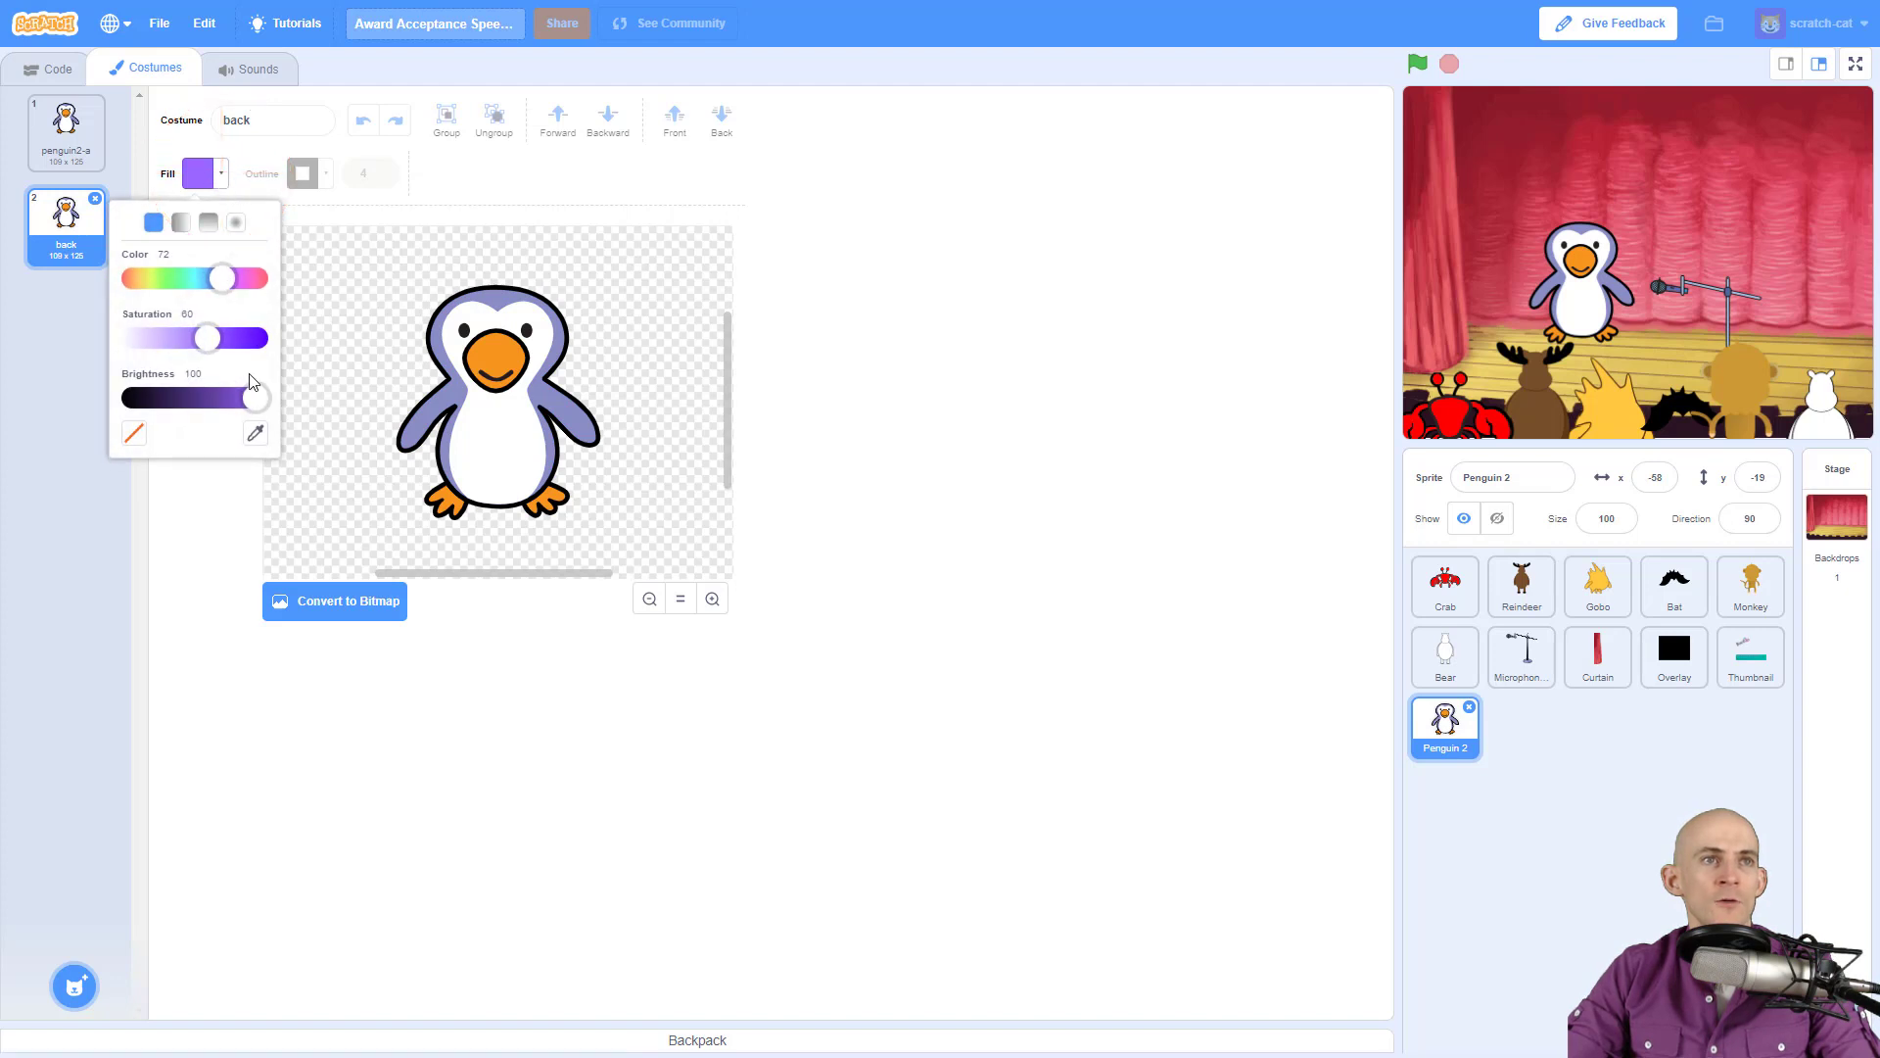
left_click(255, 434)
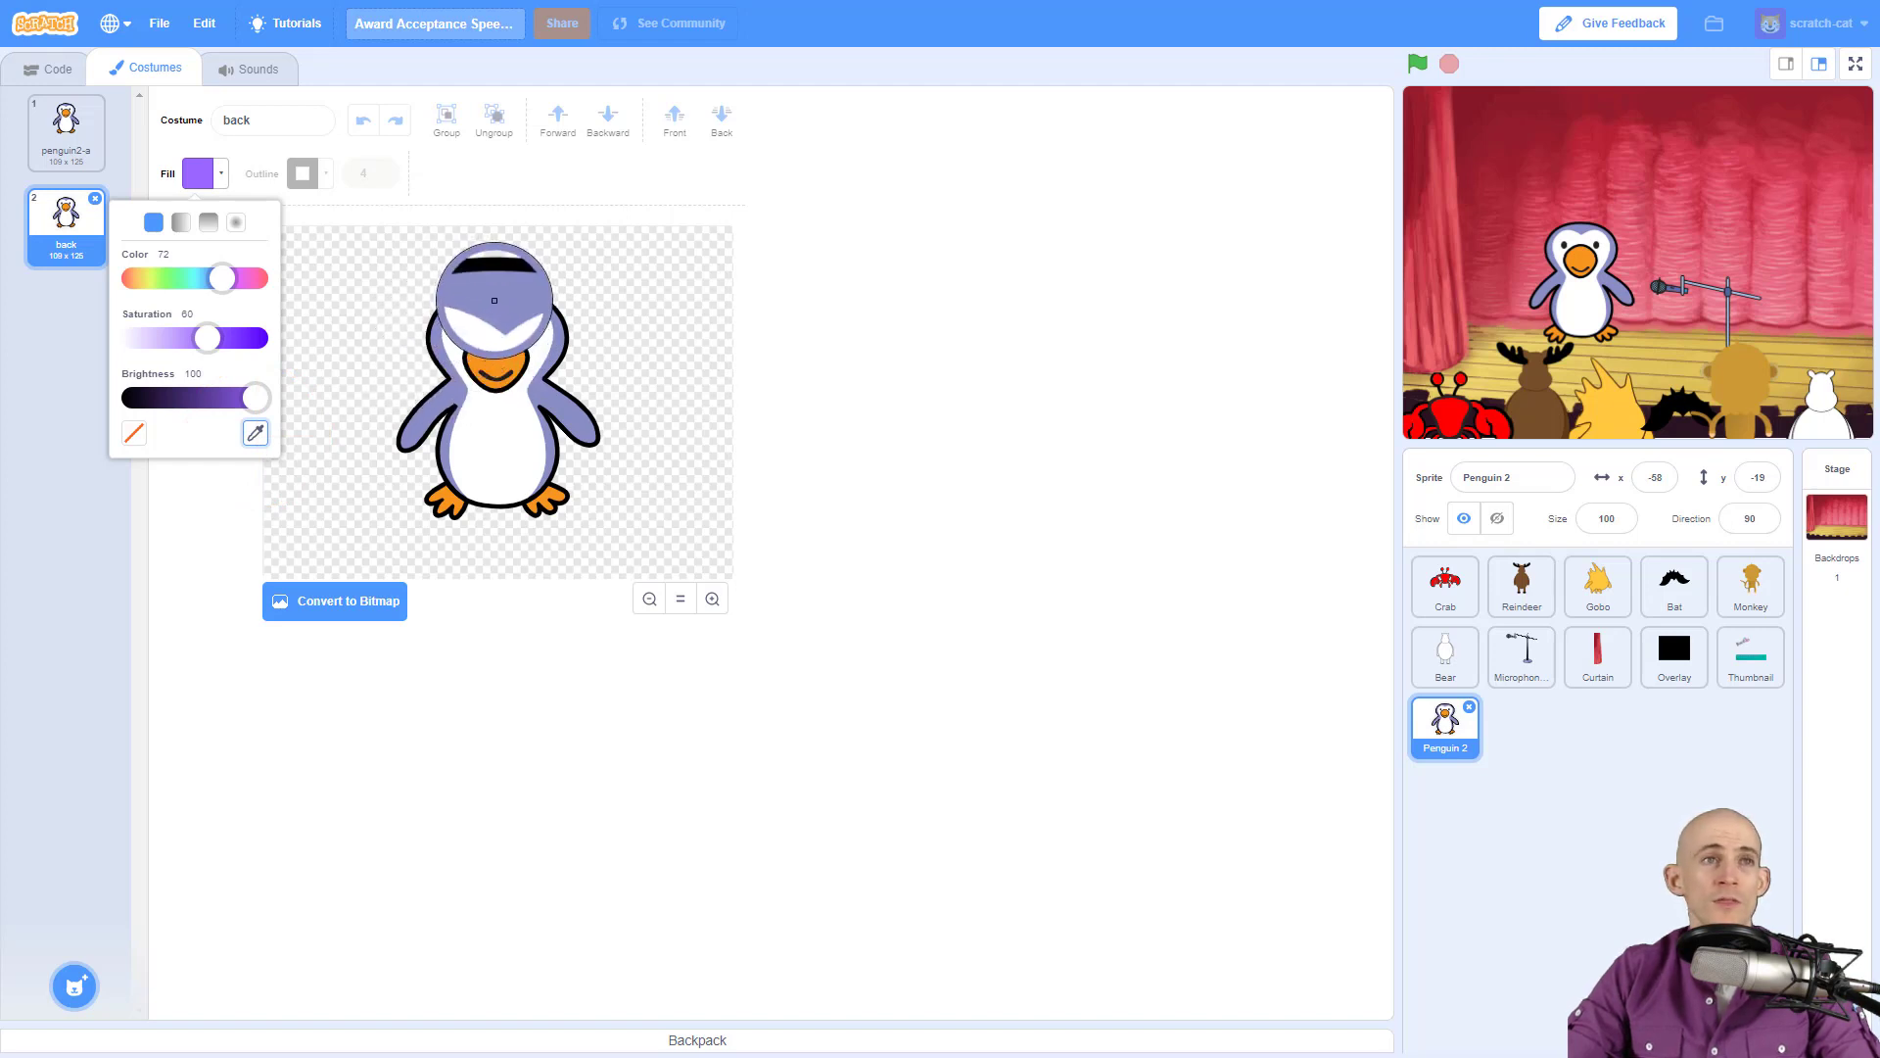
left_click(495, 298)
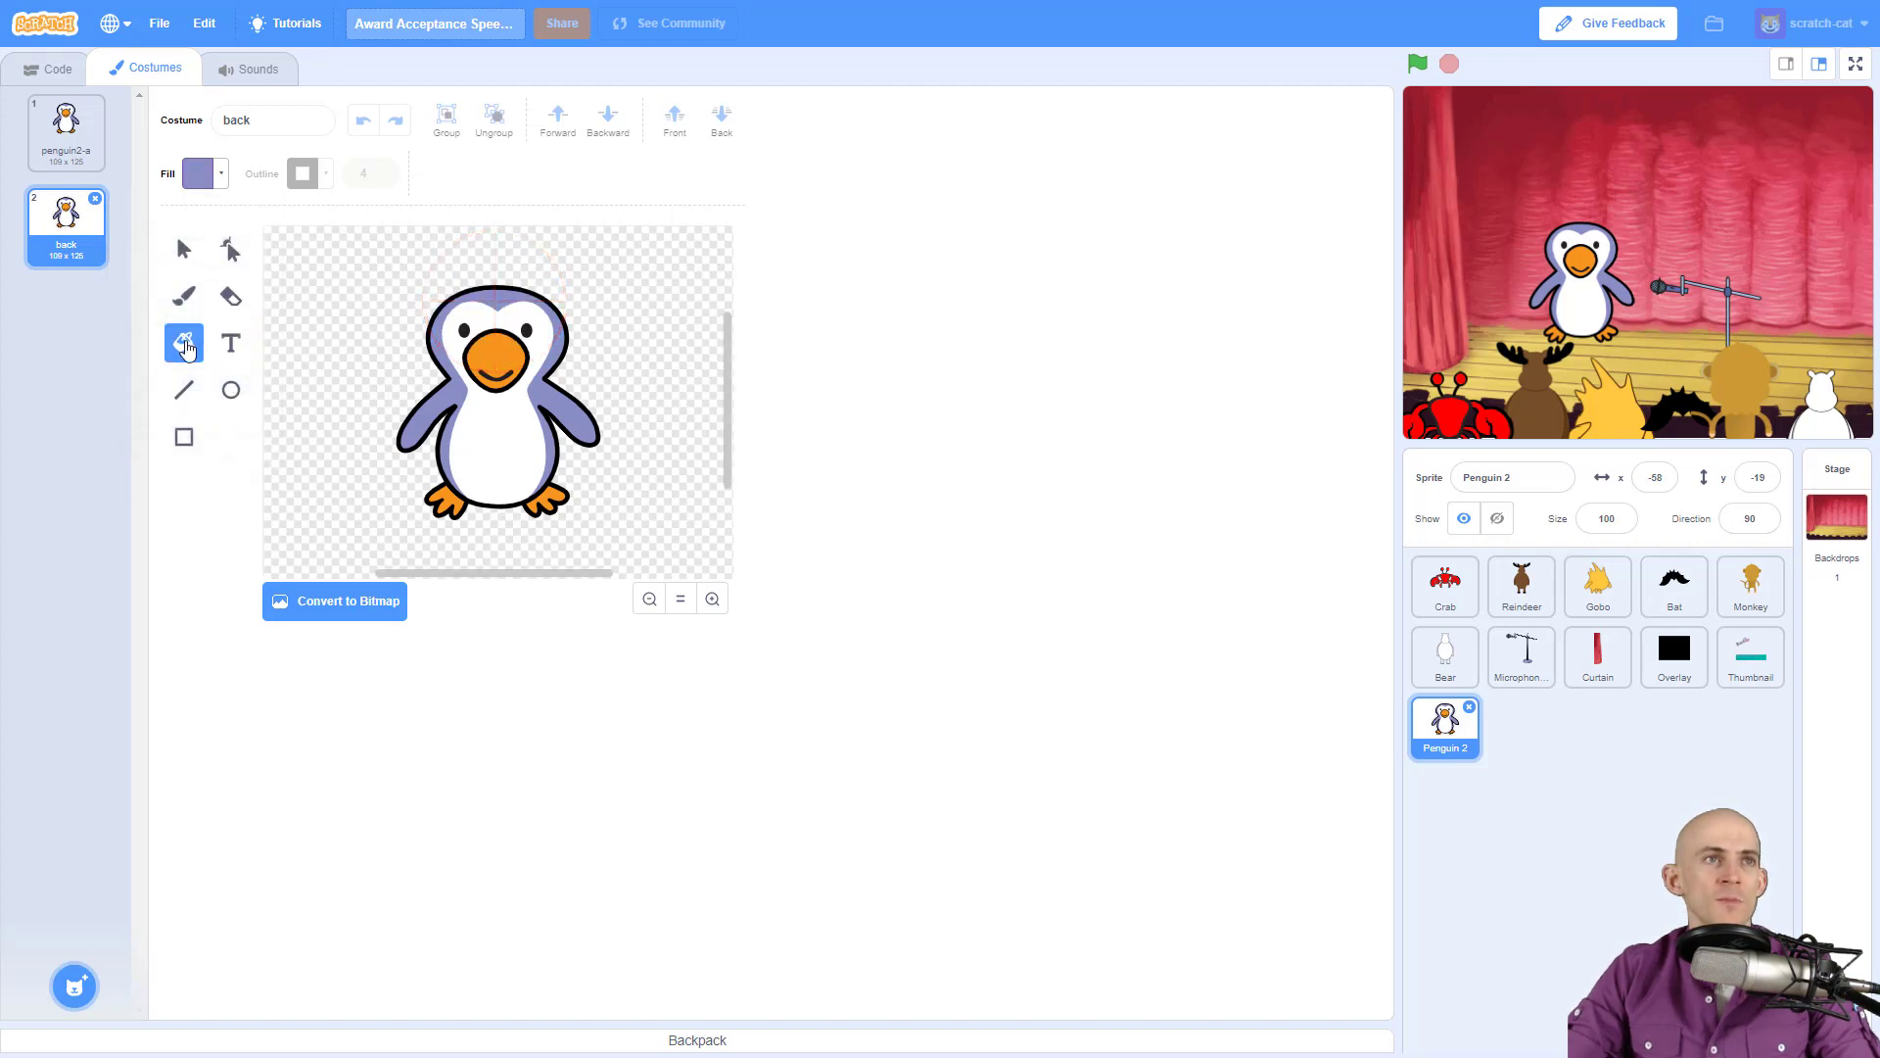
- Fill the back costume's white face, belly and remaining white areas with lavender
left_click(469, 335)
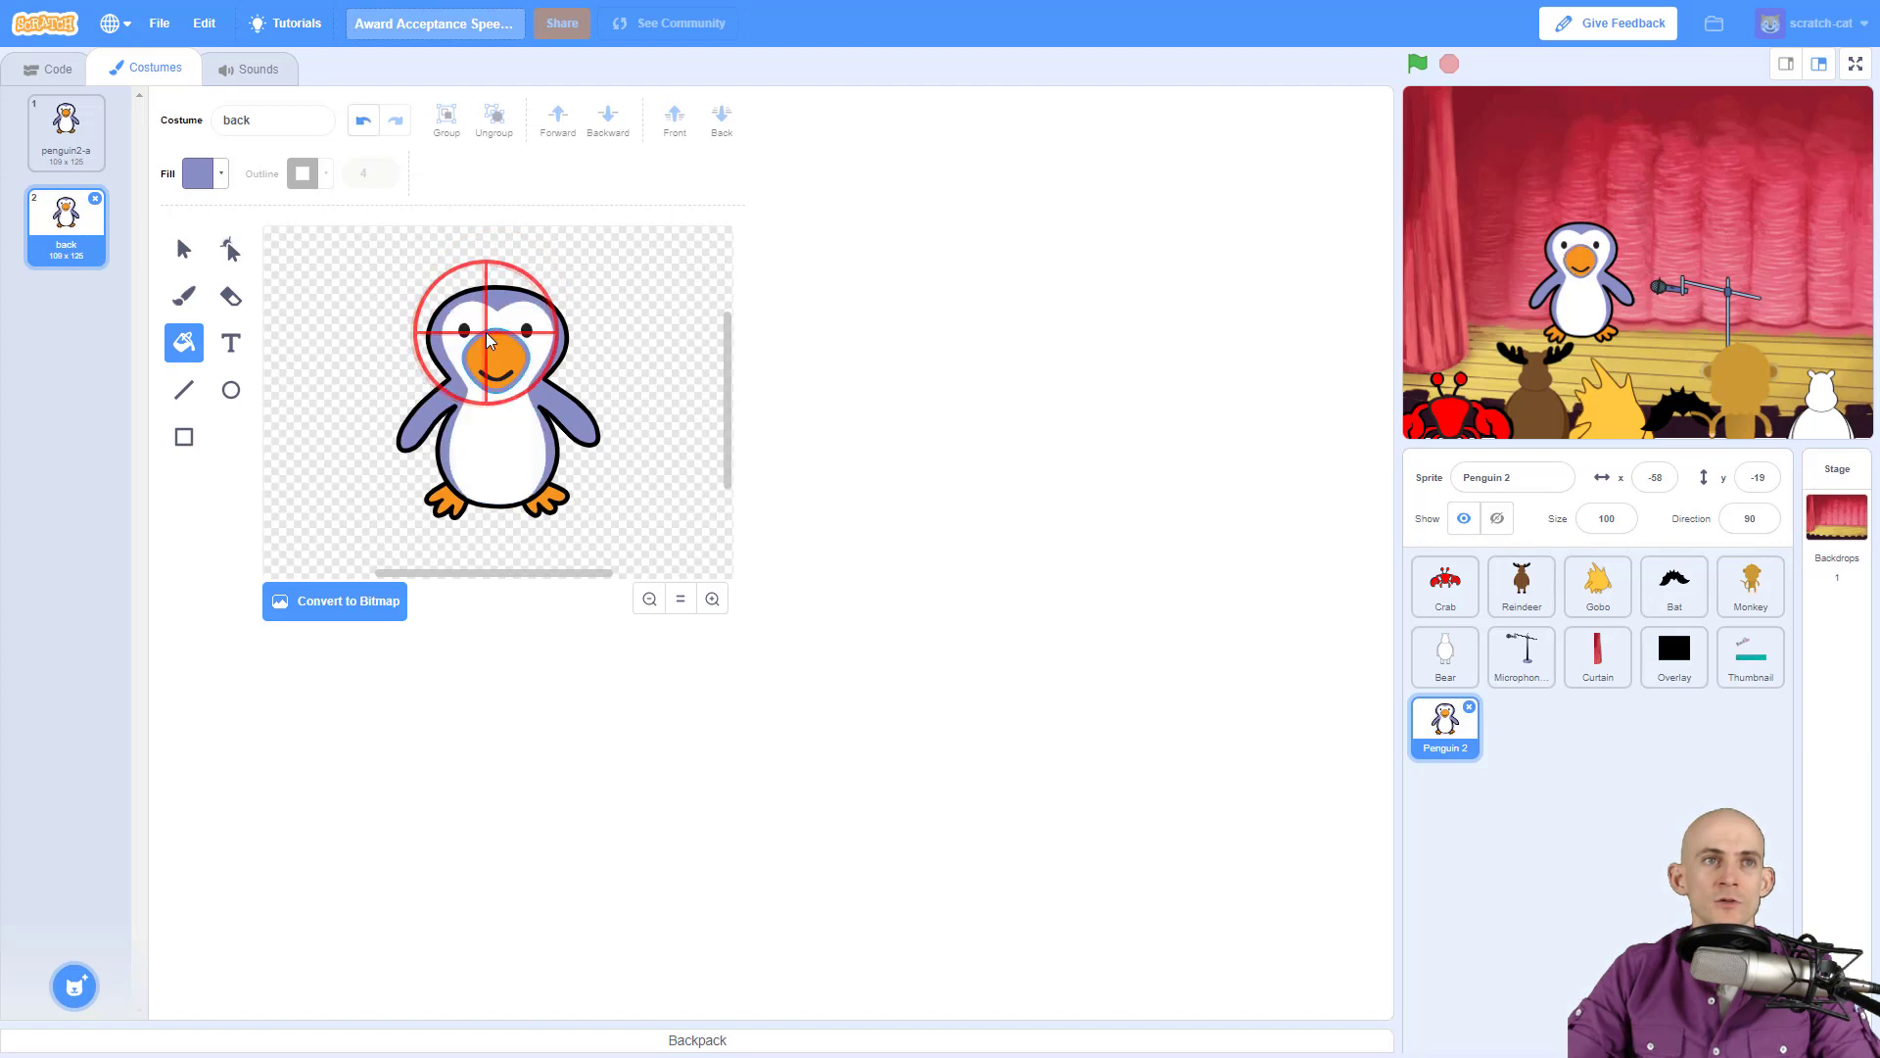
left_click(489, 375)
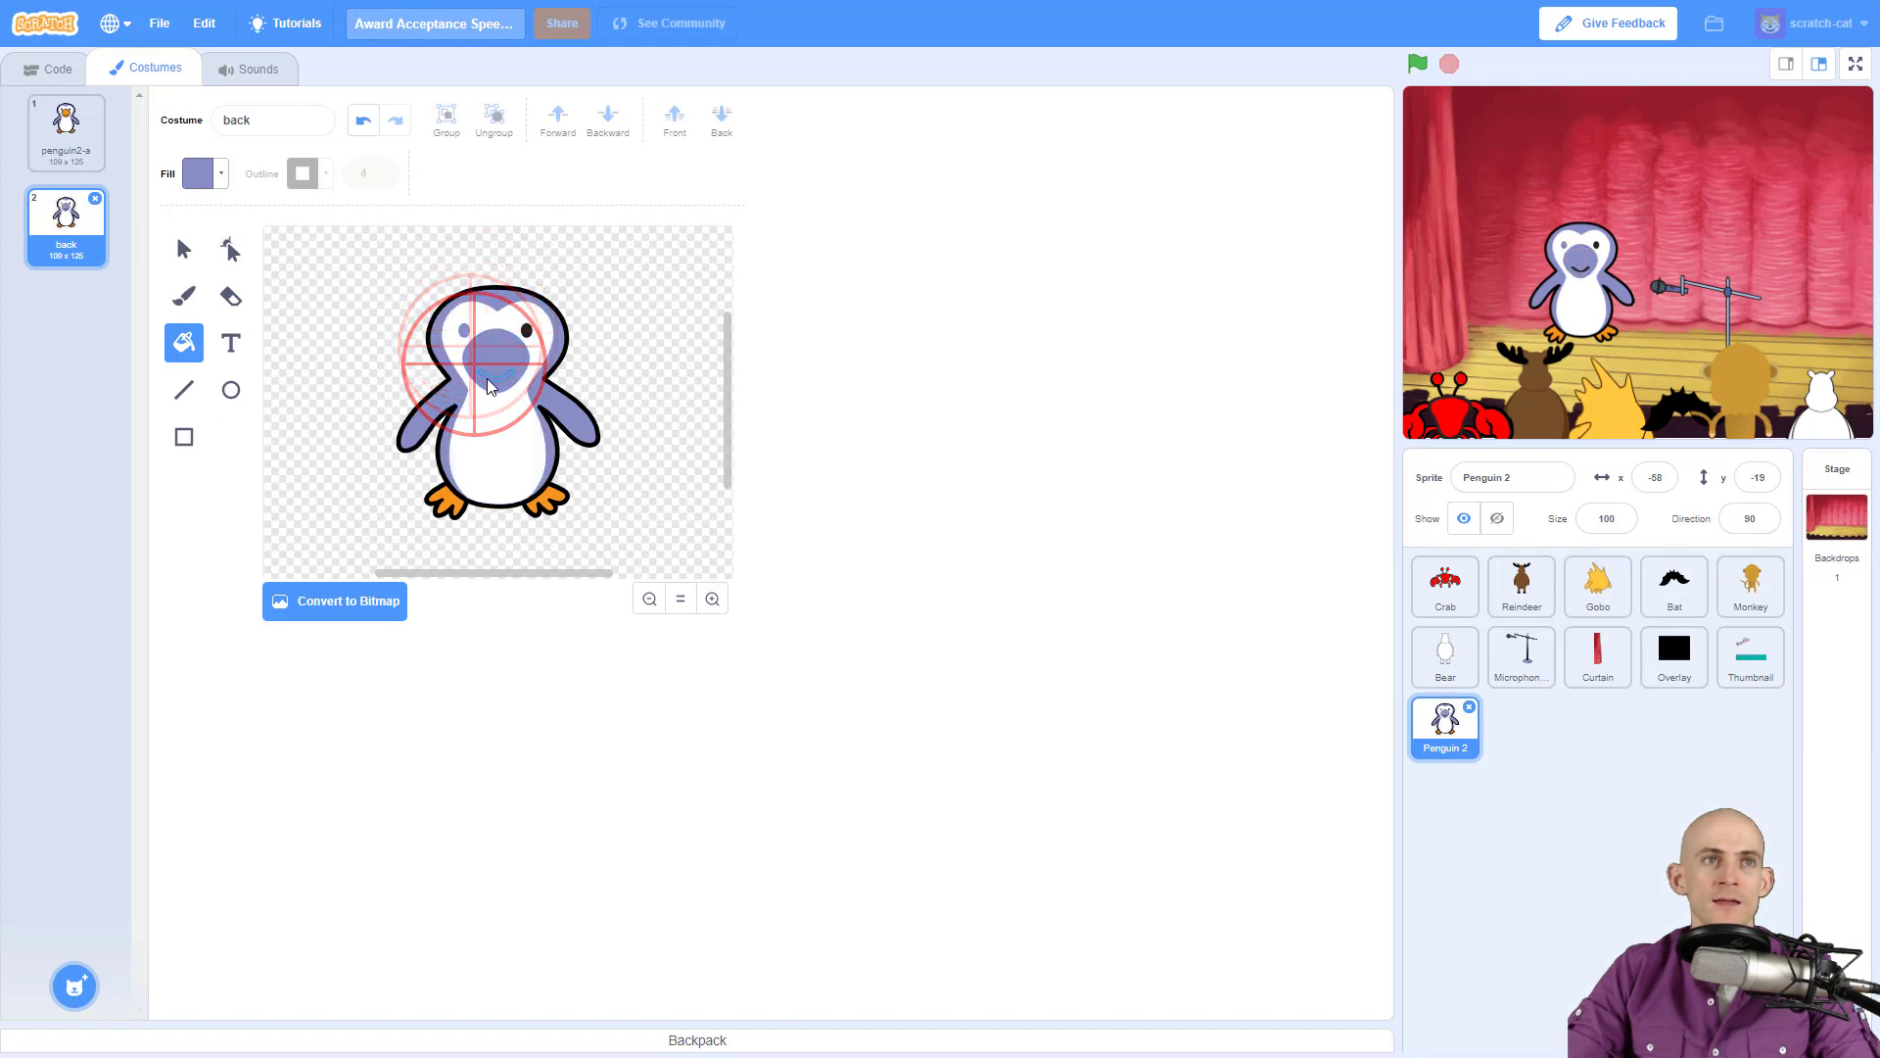
left_click(507, 375)
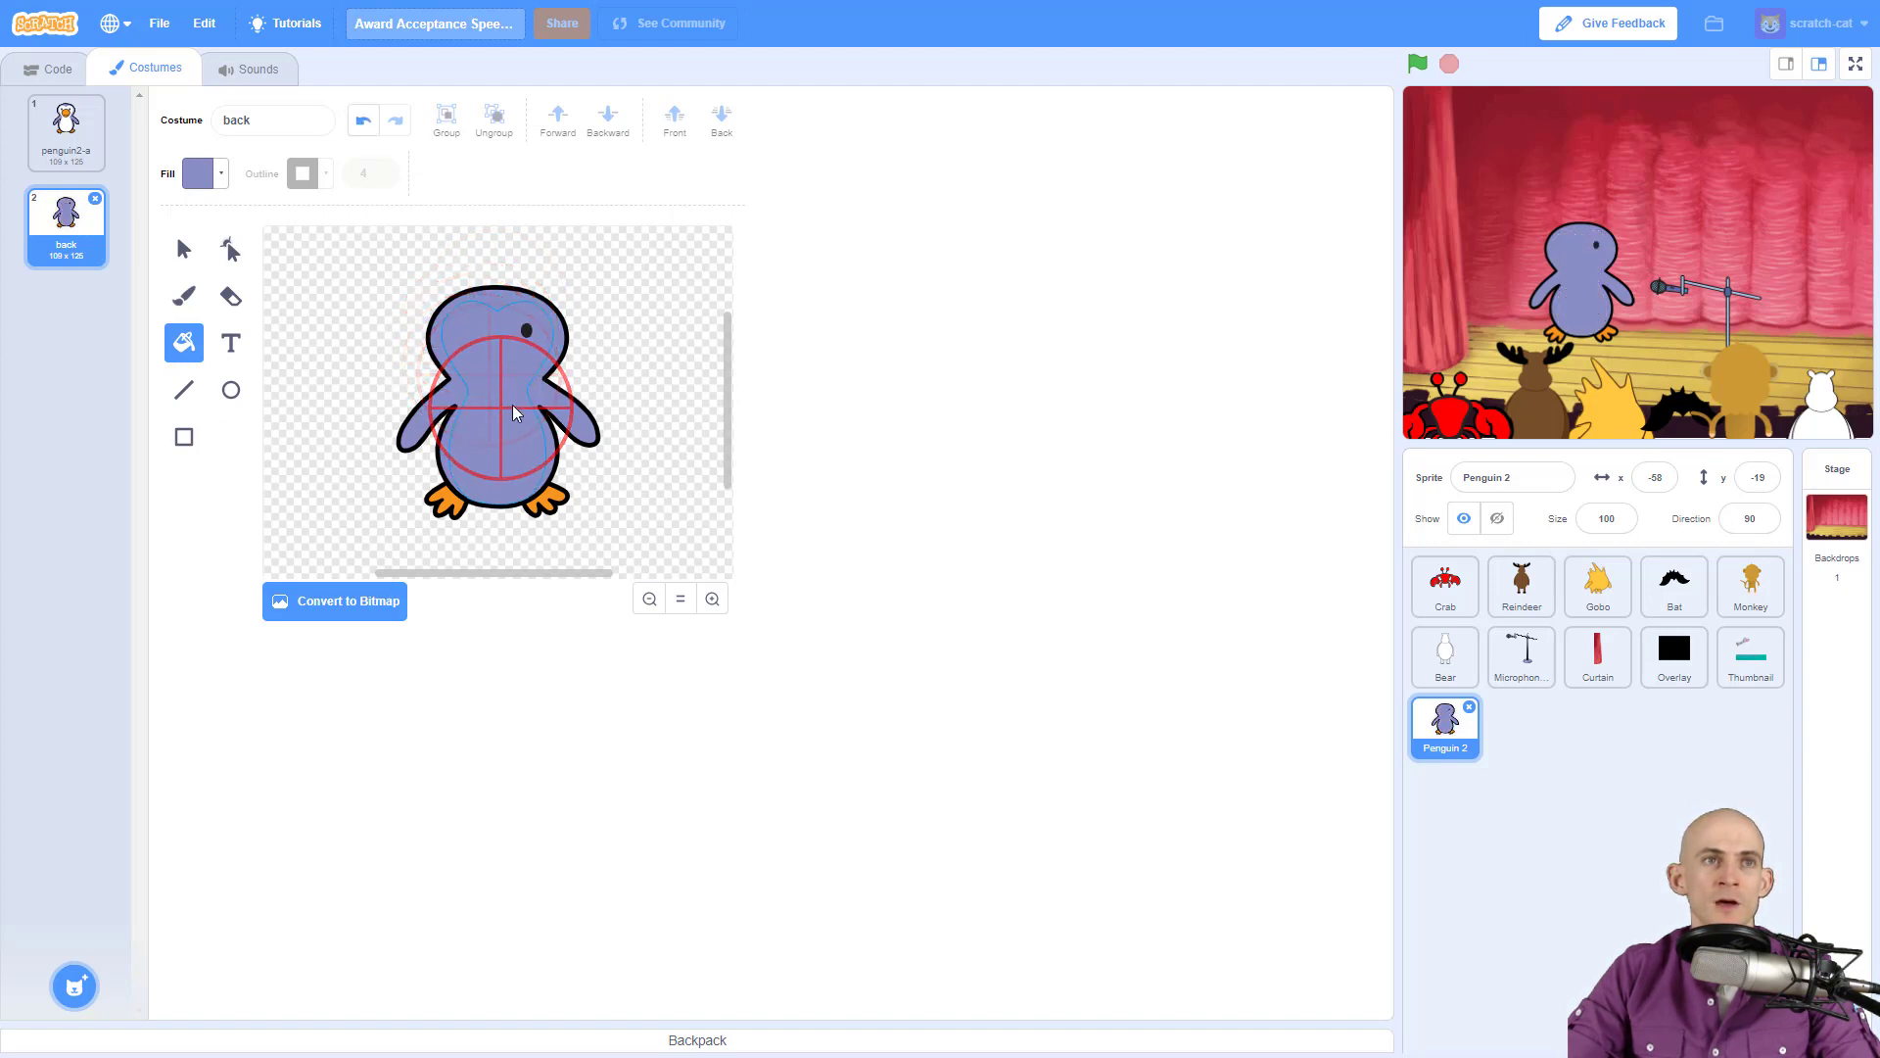
left_click(526, 333)
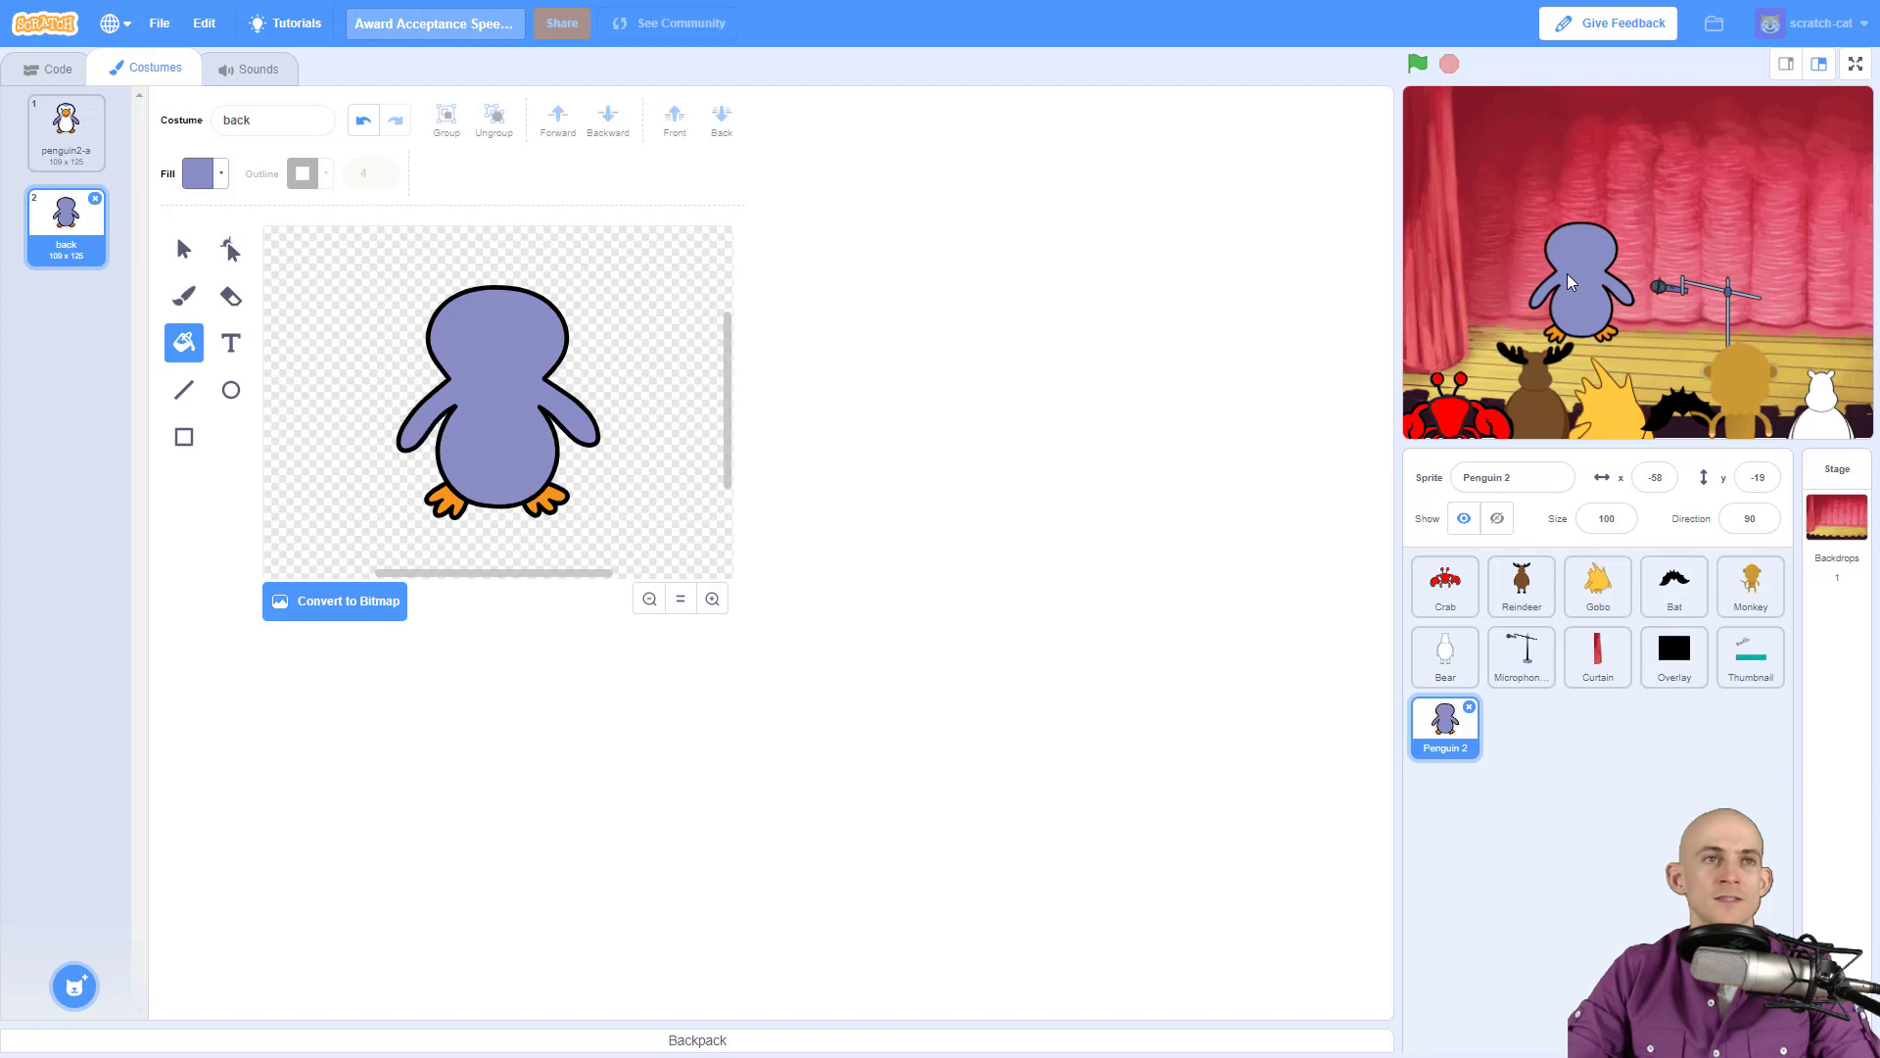
- Move Penguin 2 down into the audience row at the stage's right front
left_click_drag(1570, 284, 1854, 430)
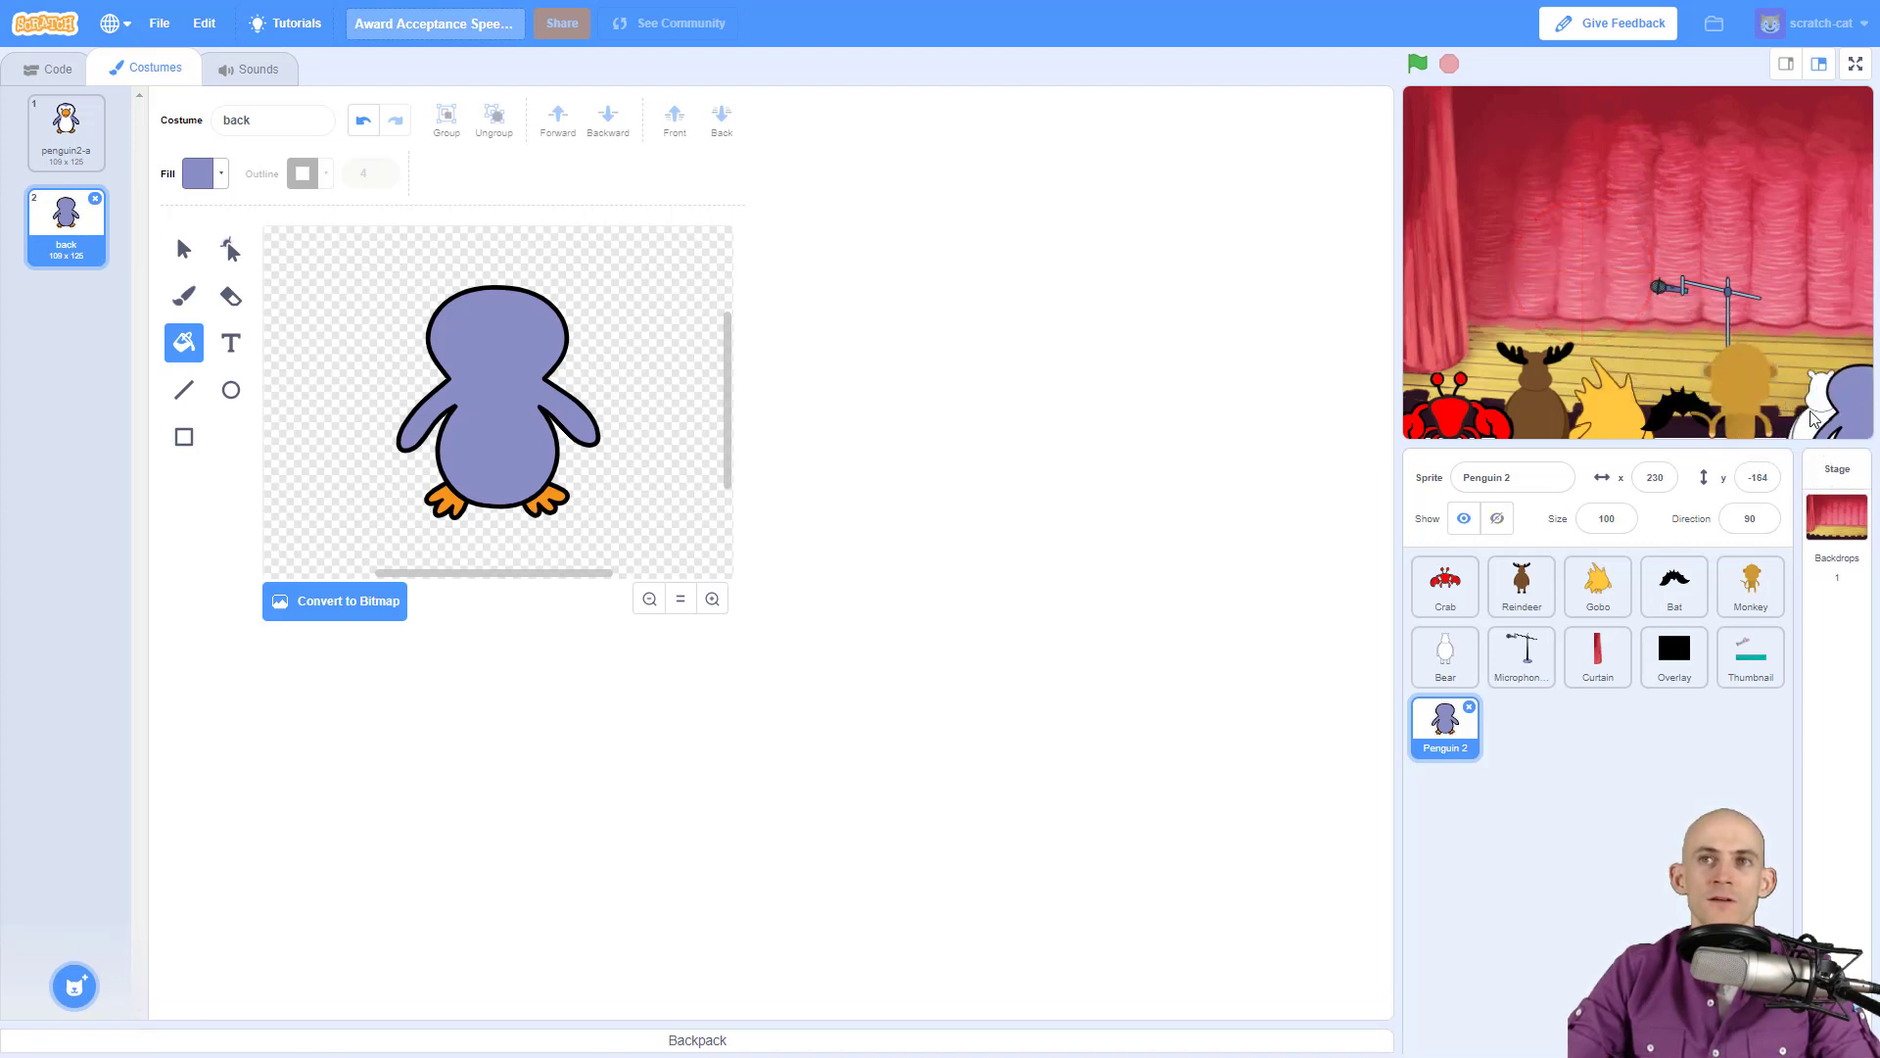
left_click_drag(1854, 430, 1723, 386)
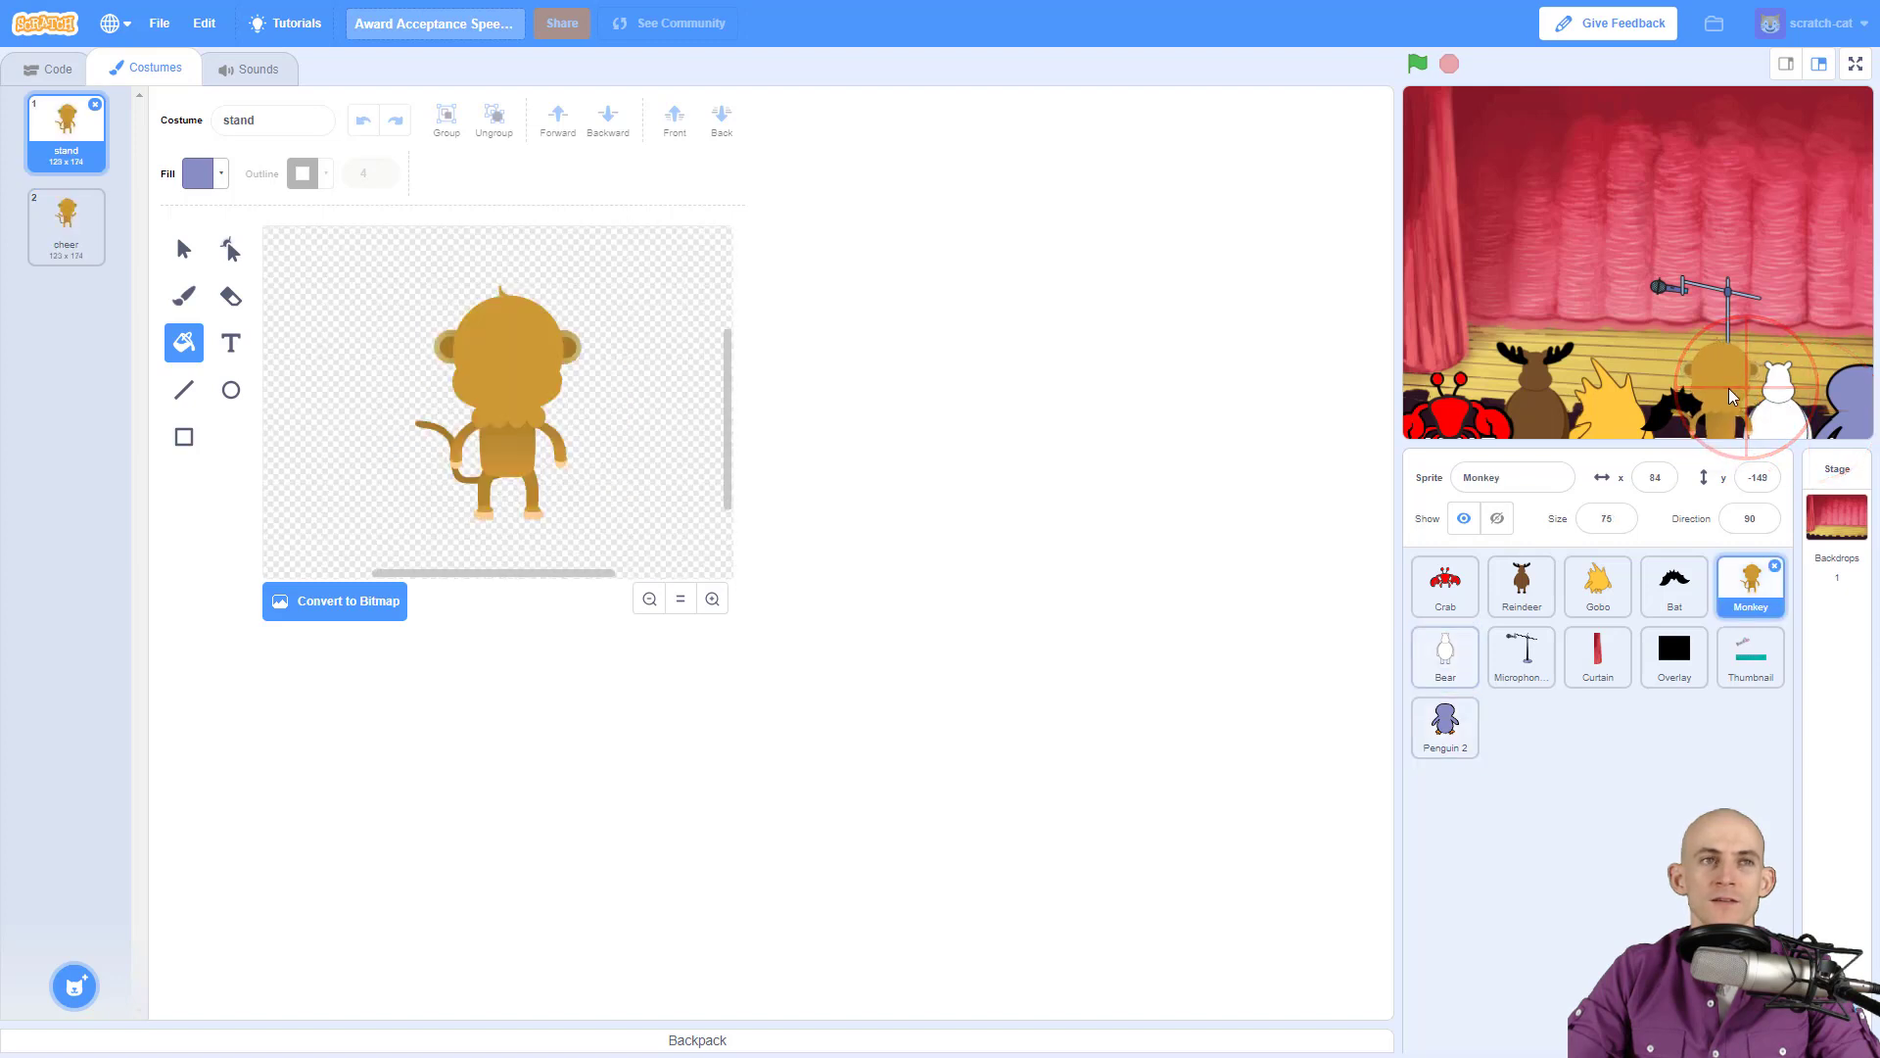